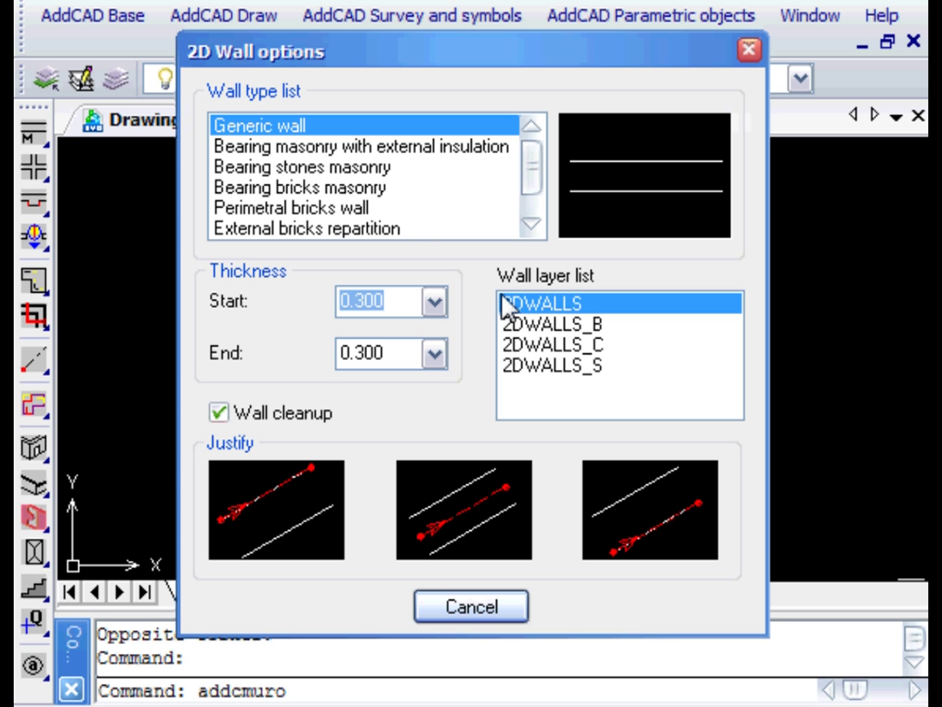
- Draw two generic outer walls on layer 2DWALLS, justified along their right edge: 10 units horizontally to the right, then 11 units upward
left_click(640, 534)
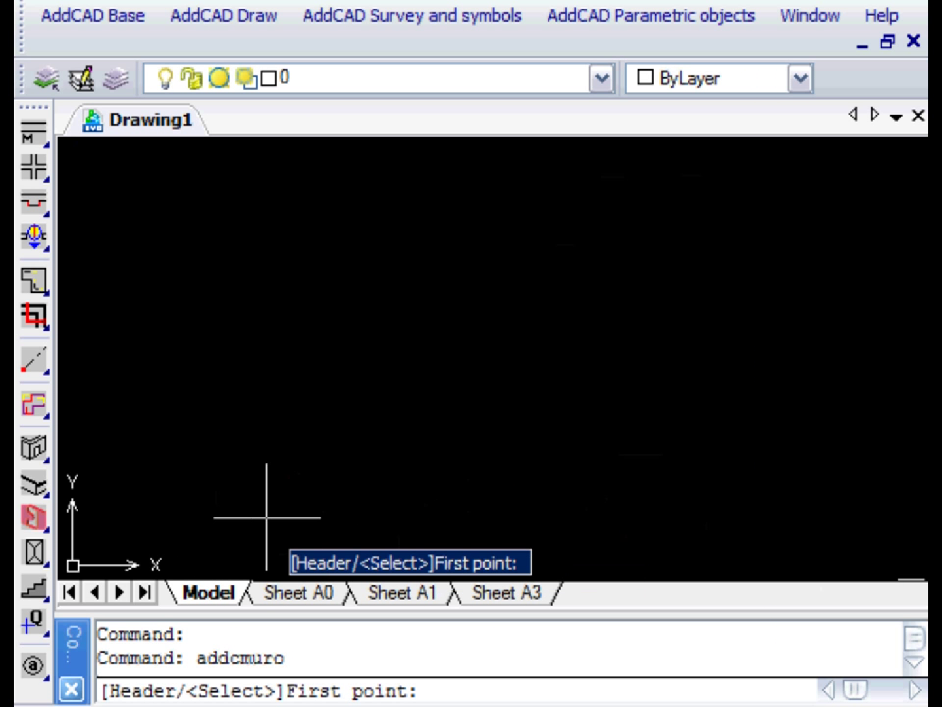
left_click(252, 515)
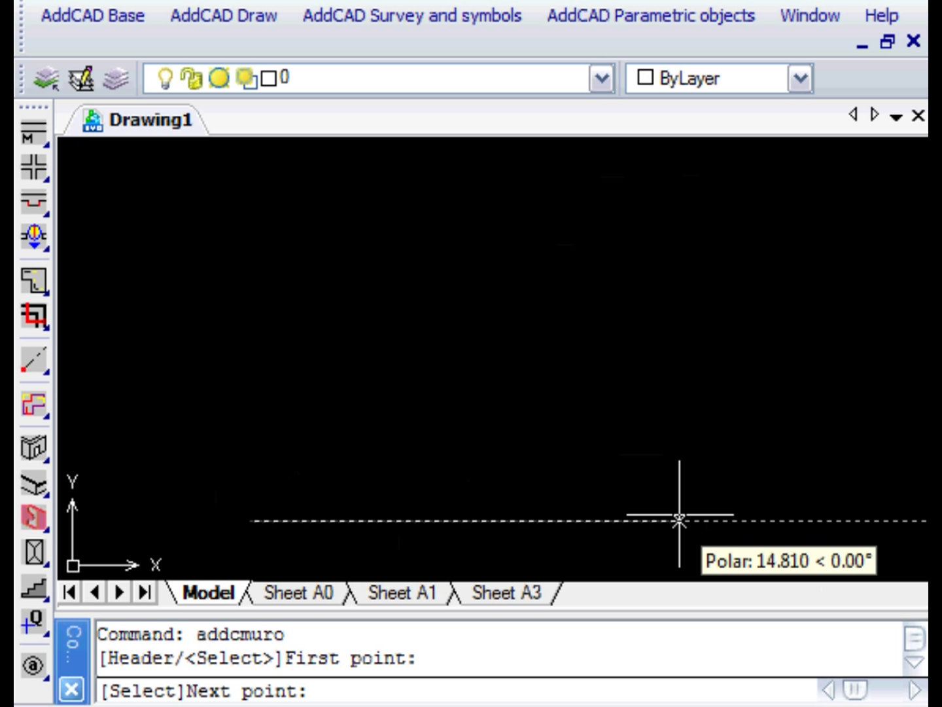
type("10")
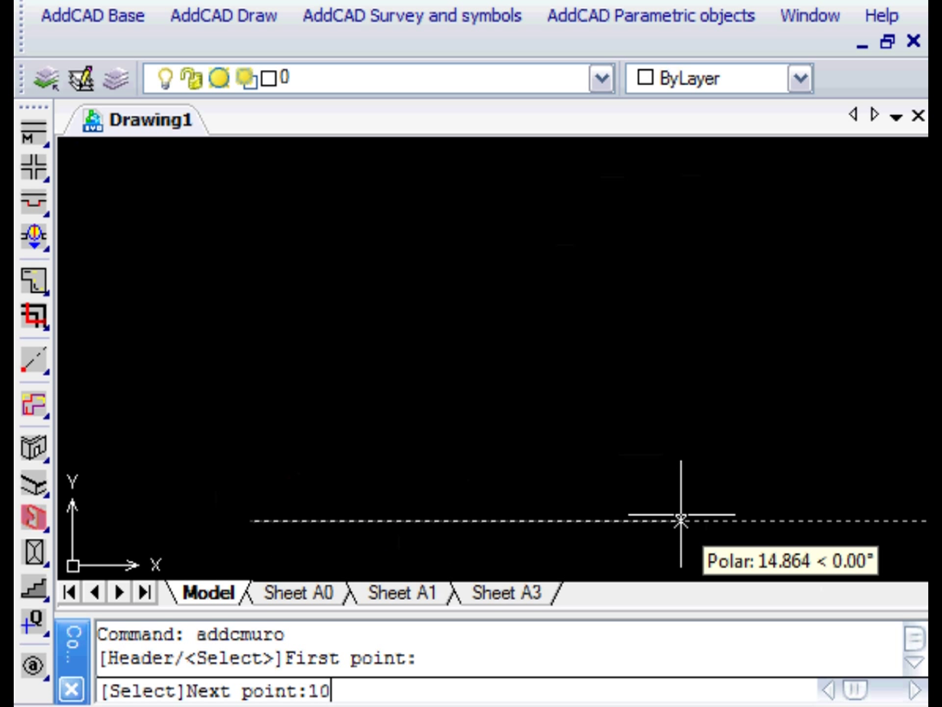
key("Return")
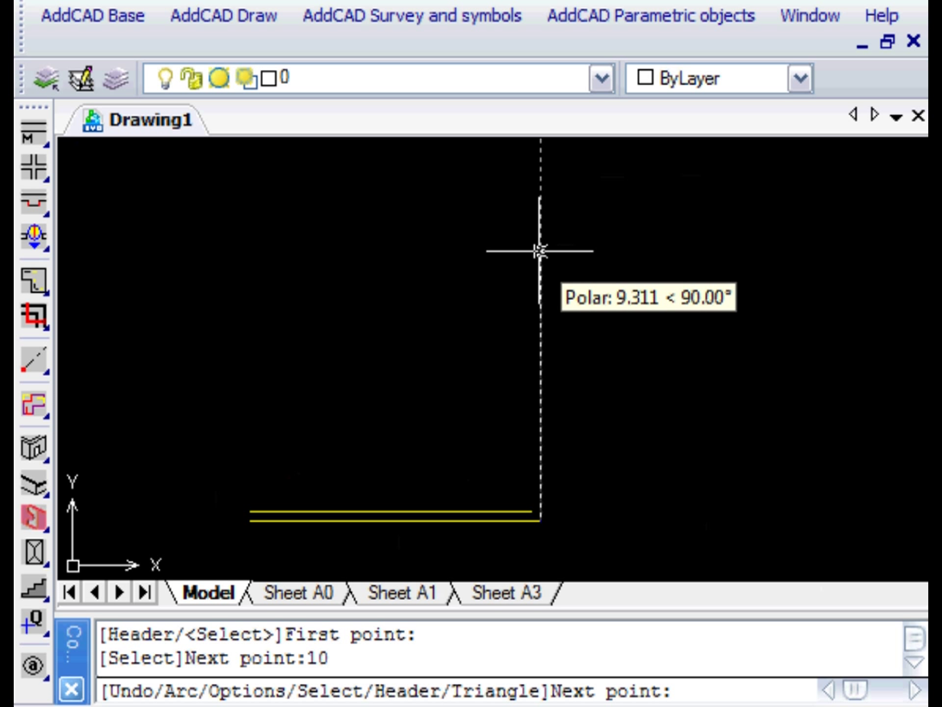
type("11")
key("Return")
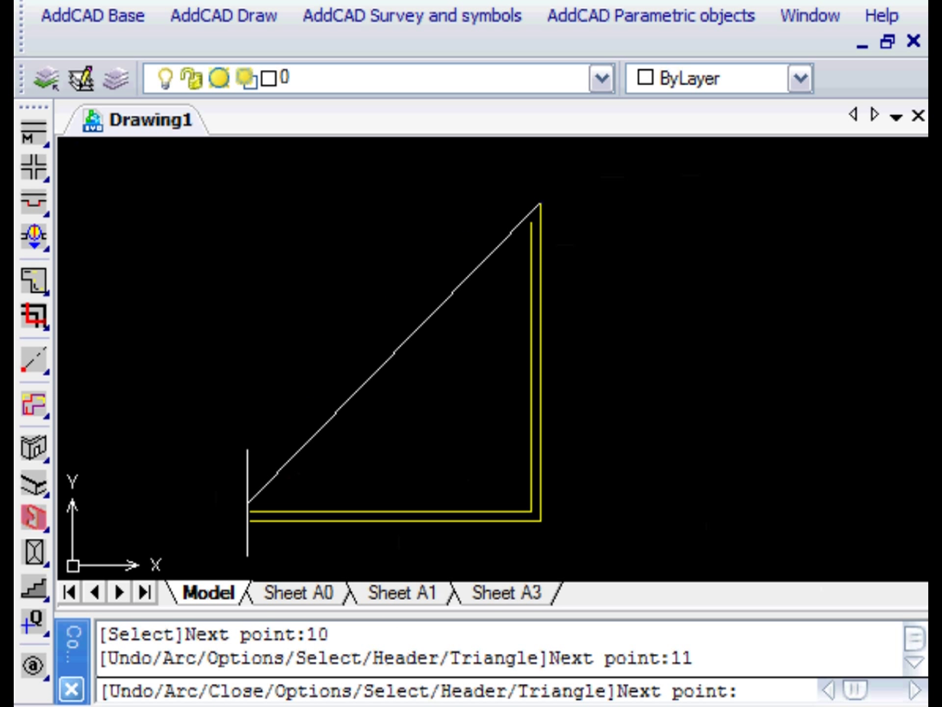
- Using Endpoint object snap, draw the upper outer wall until it aligns vertically with the first wall's start, and close the wall outline
right_click(287, 575)
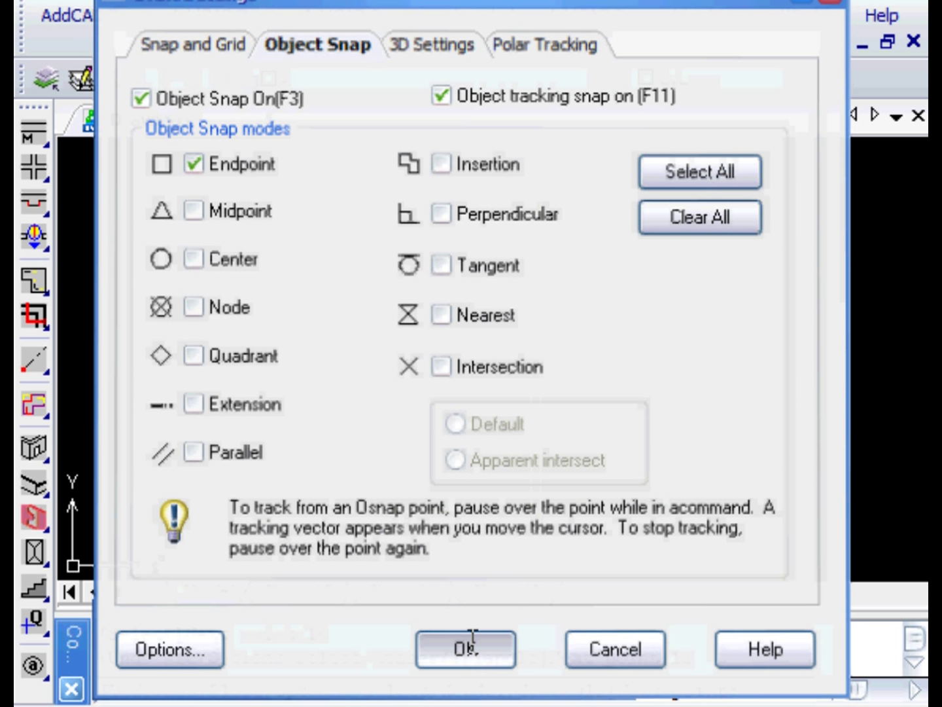
left_click(470, 643)
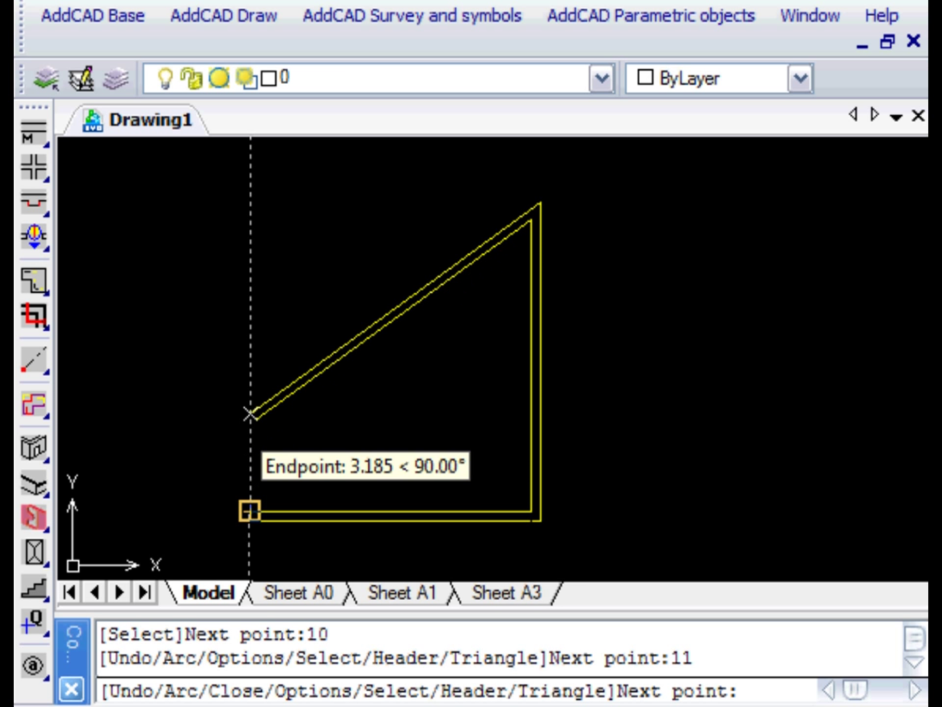
left_click(250, 203)
right_click(250, 268)
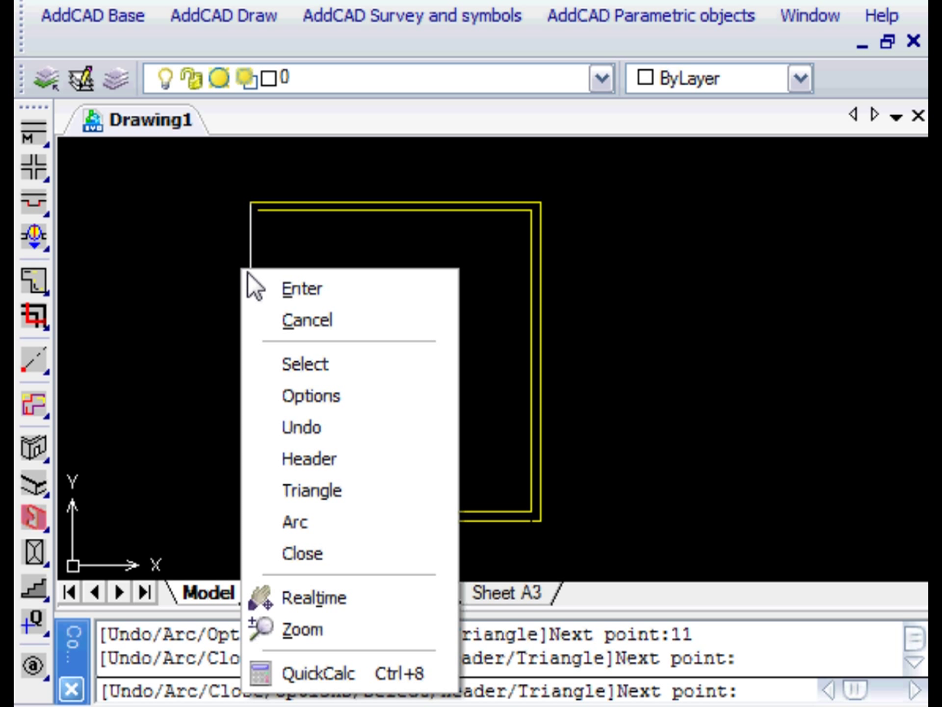
left_click(324, 556)
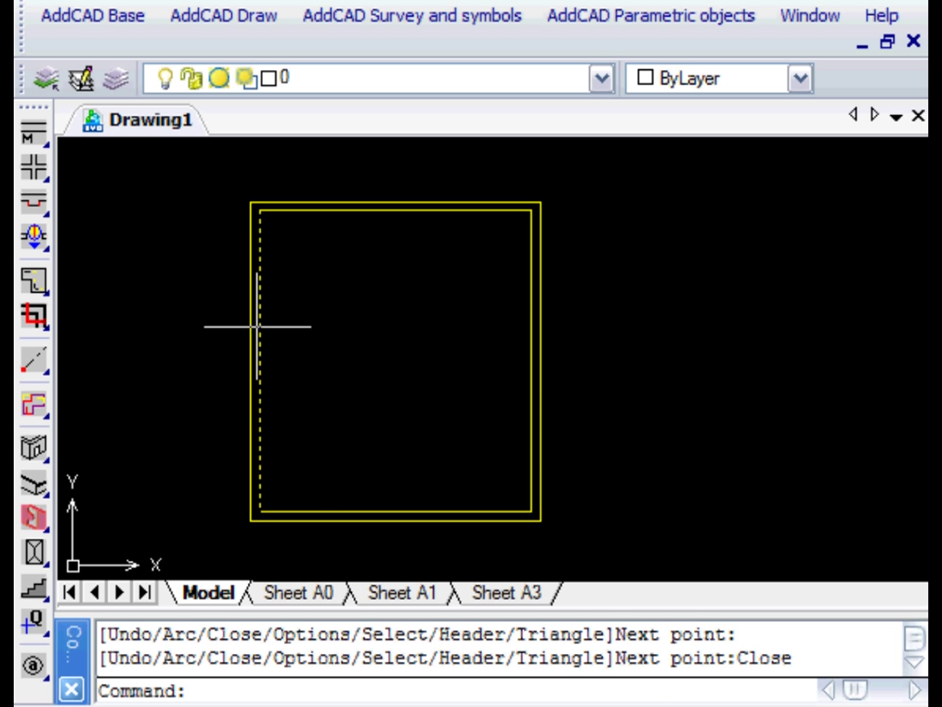
- Start a 0.13-thick generic wall, justified along its right edge, from the lower outer wall at a distance of 4 from its right end
left_click(37, 129)
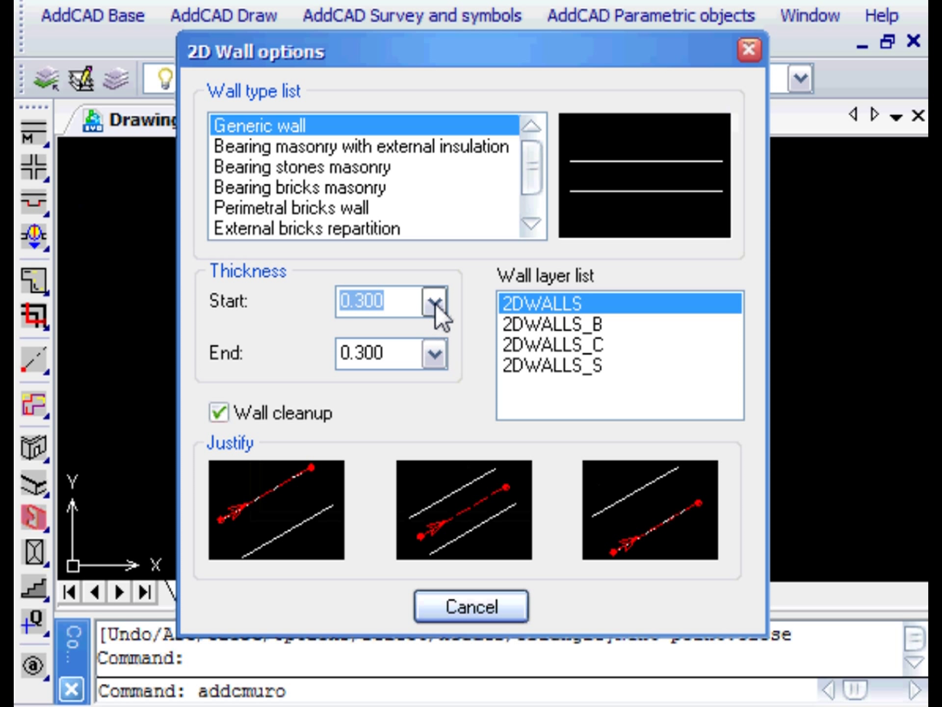
left_click(436, 302)
left_click(435, 304)
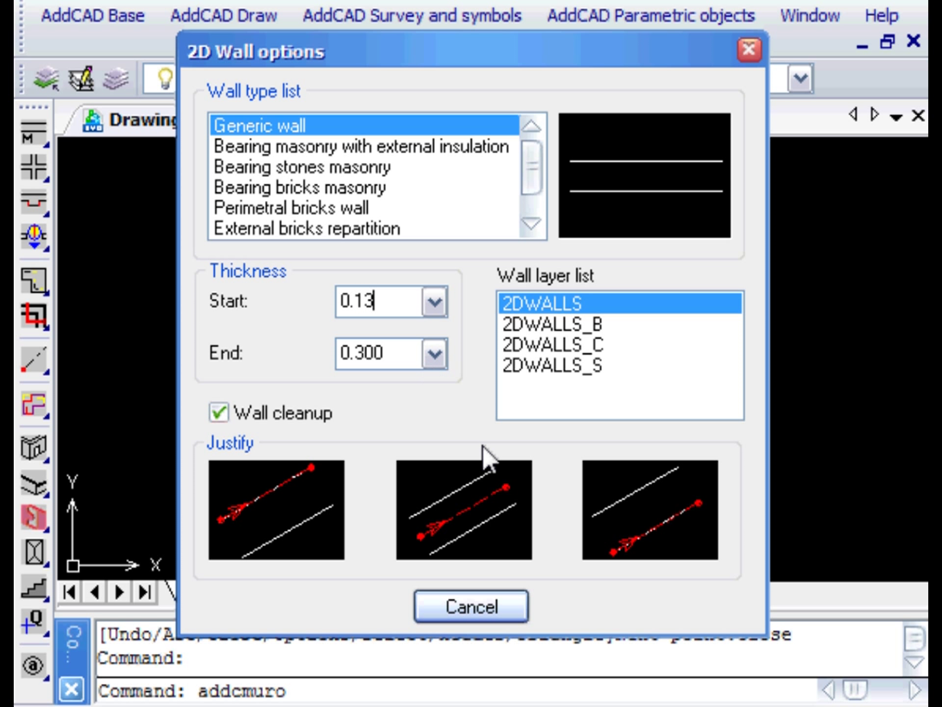
left_click(634, 528)
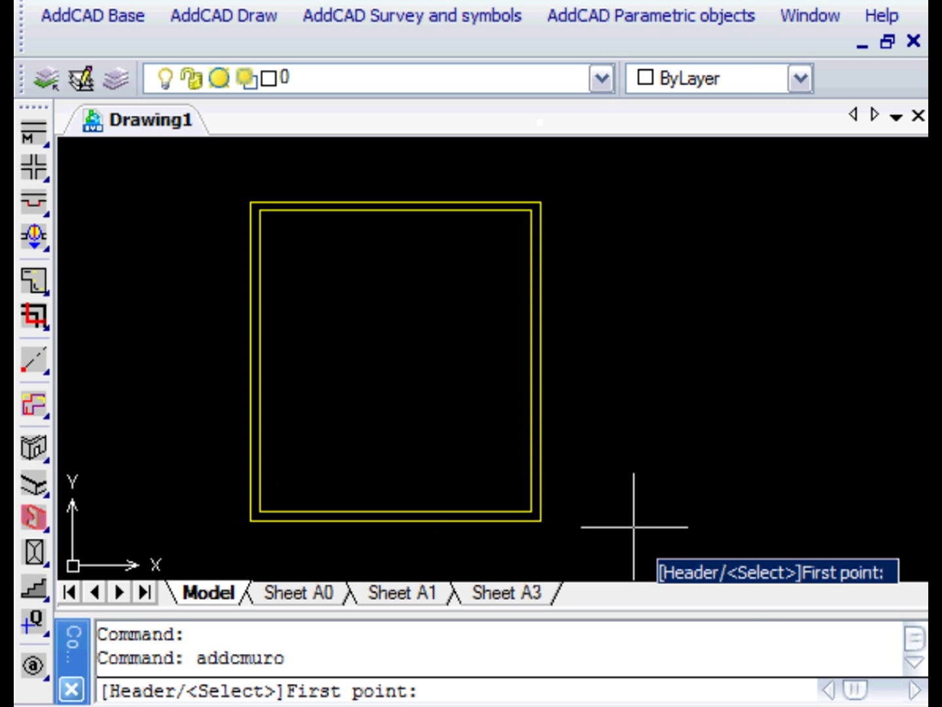
right_click(441, 471)
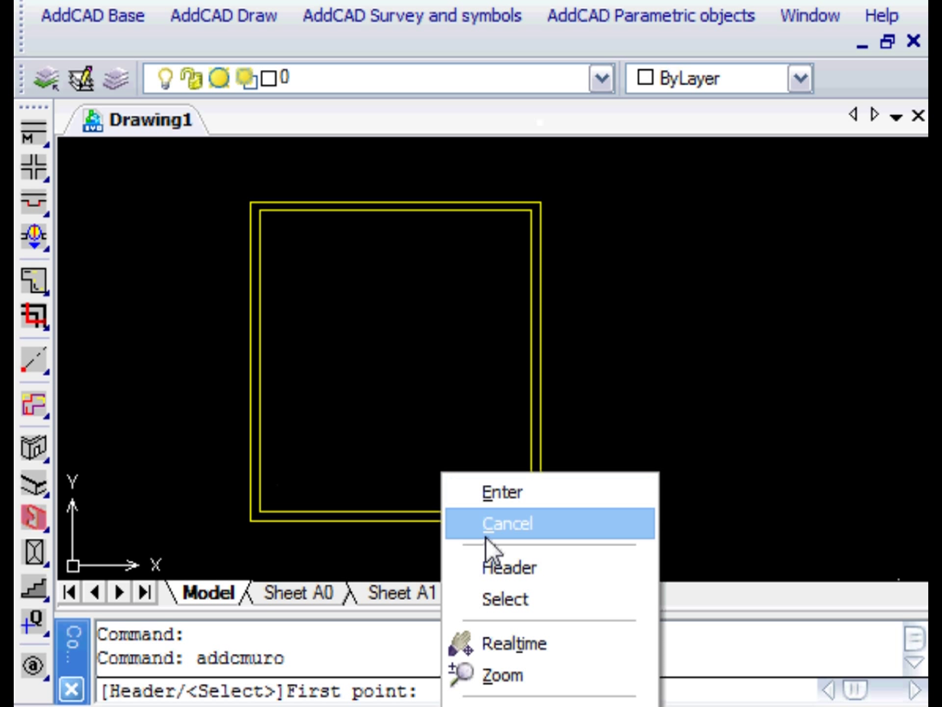
left_click(504, 596)
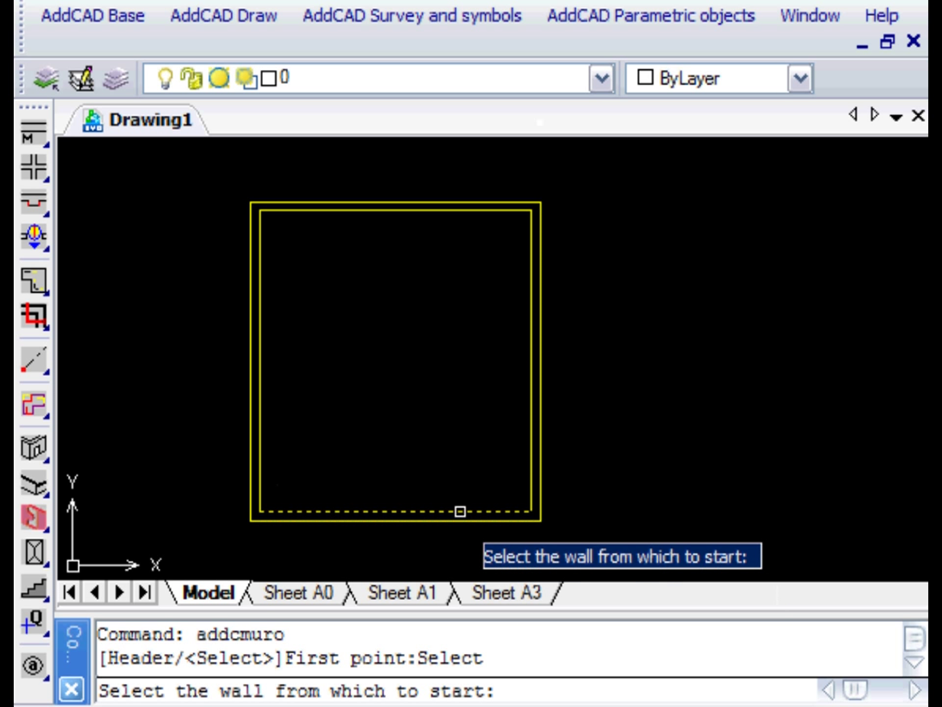
left_click(462, 510)
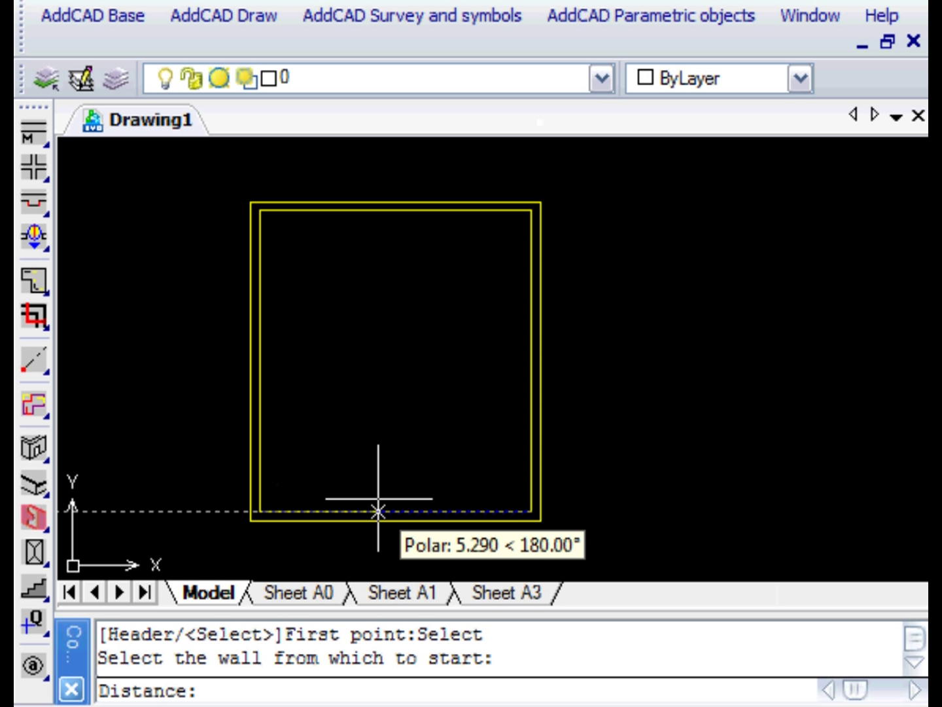
type("4")
key("Return")
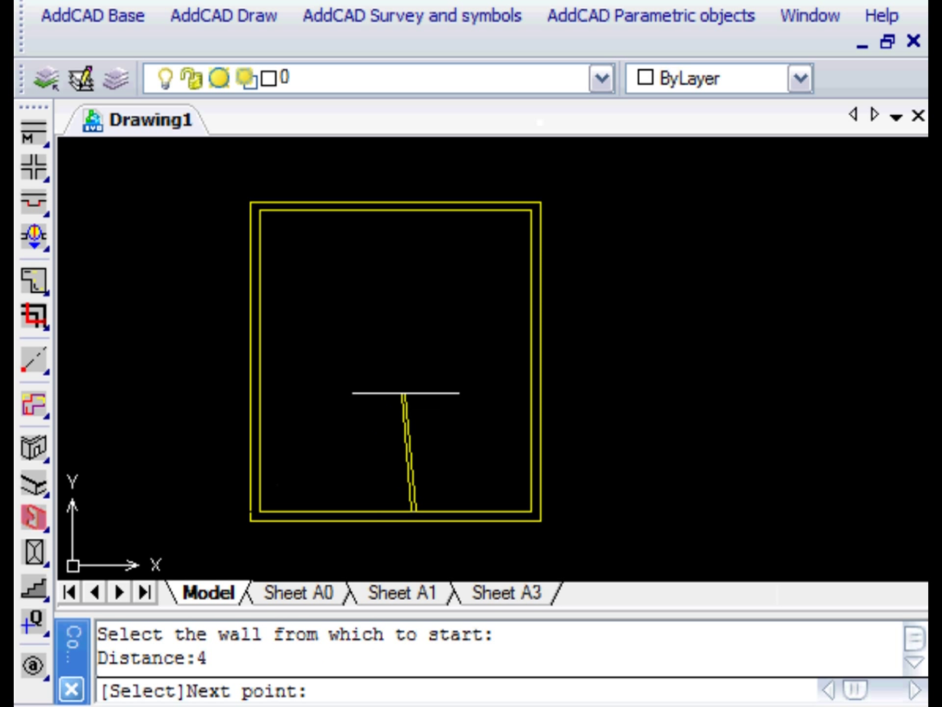
- Turn Ortho on, draw the partition 5 units upward, and end it perpendicular to the right outer wall
key("F8")
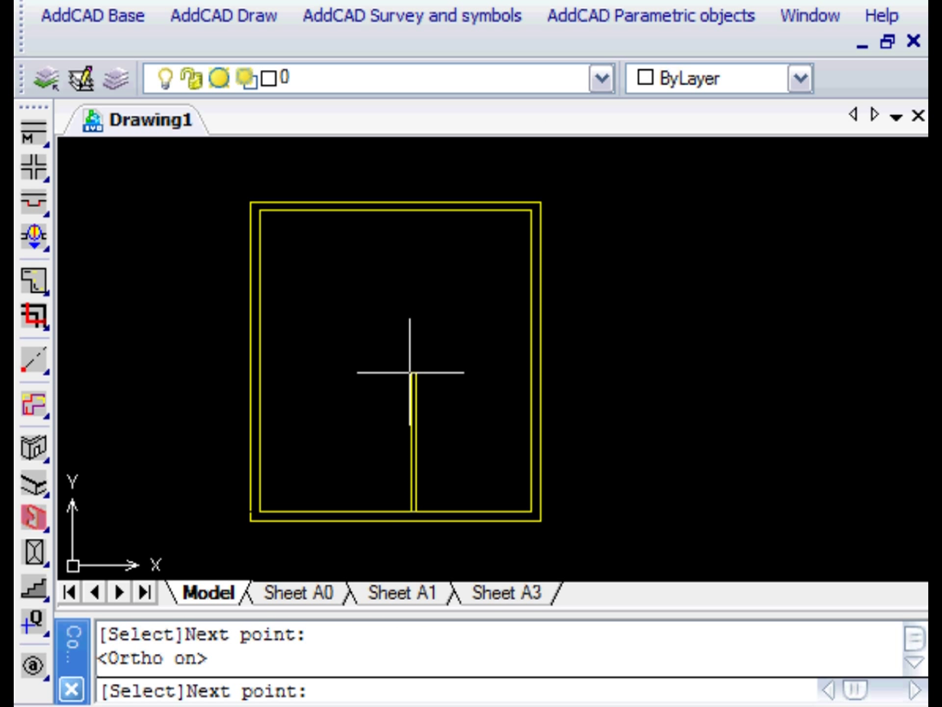
type("5")
key("Return")
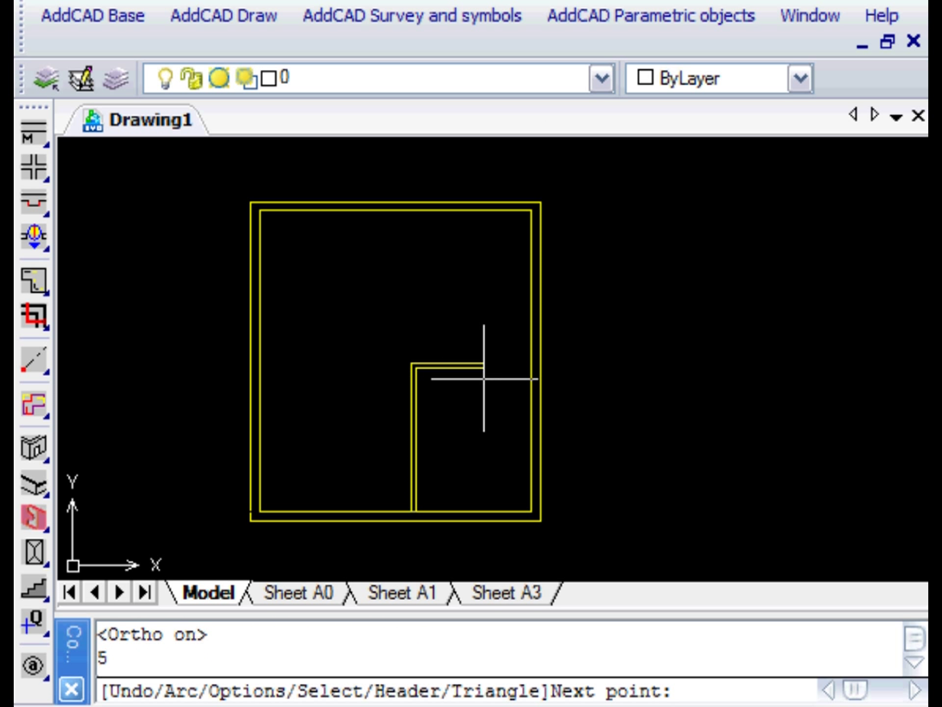
right_click(497, 380, "shift")
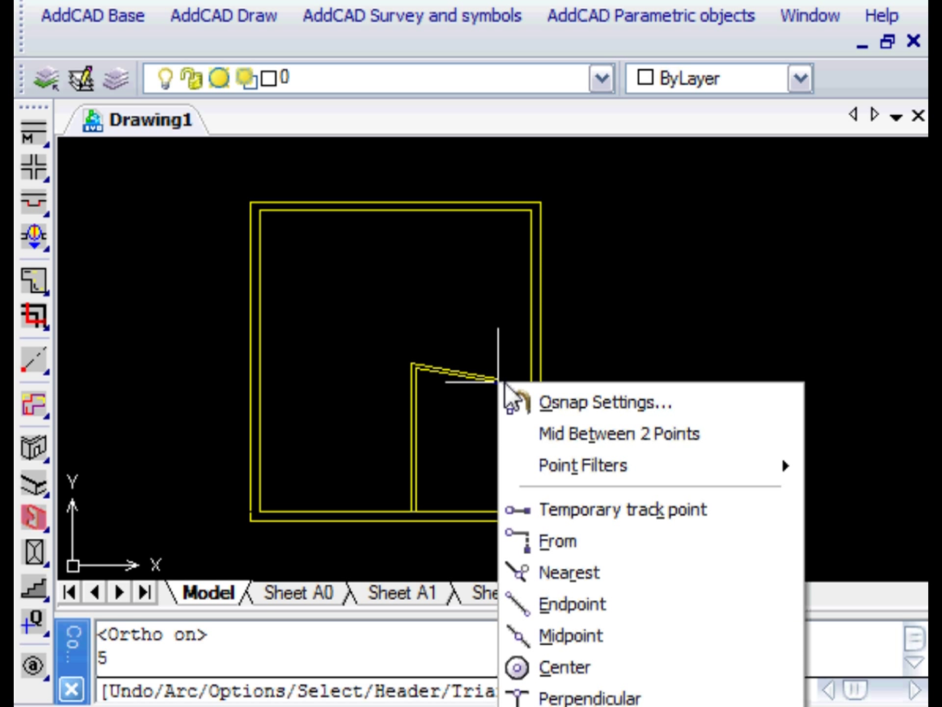
left_click(587, 698)
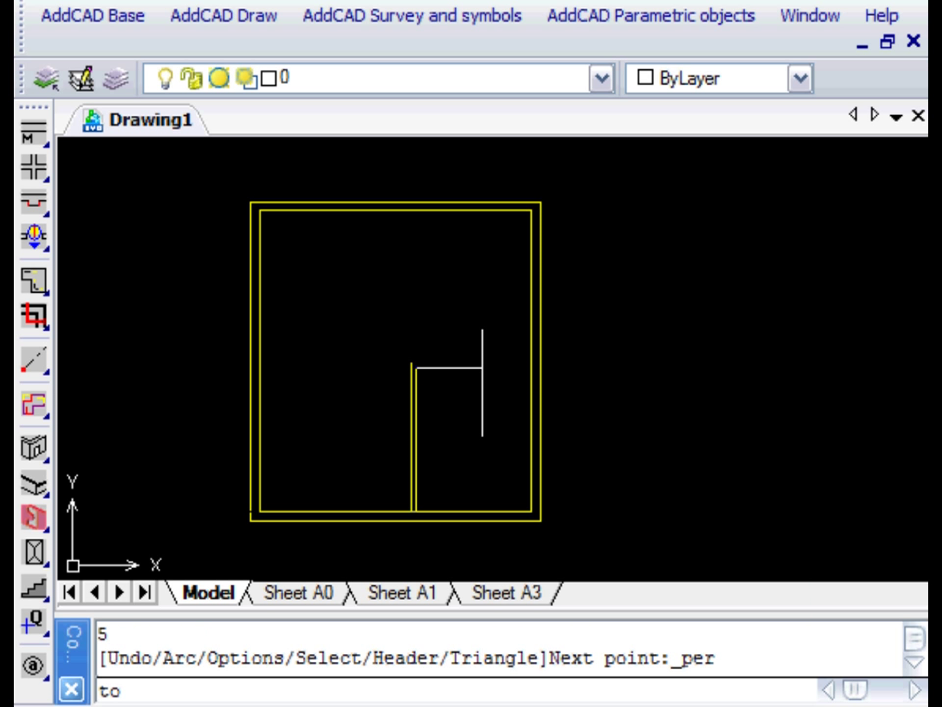
left_click(533, 366)
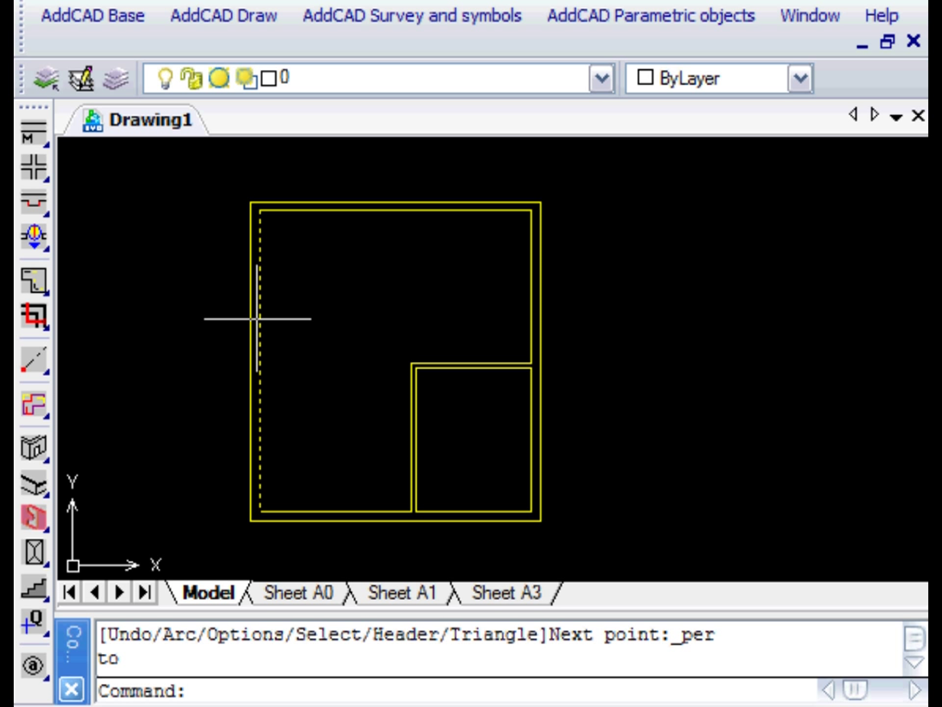
- Draw a short upward wall on layer 2DWALLS_C, justified along its left edge, from the partition's upper left corner at distance 0
left_click(35, 133)
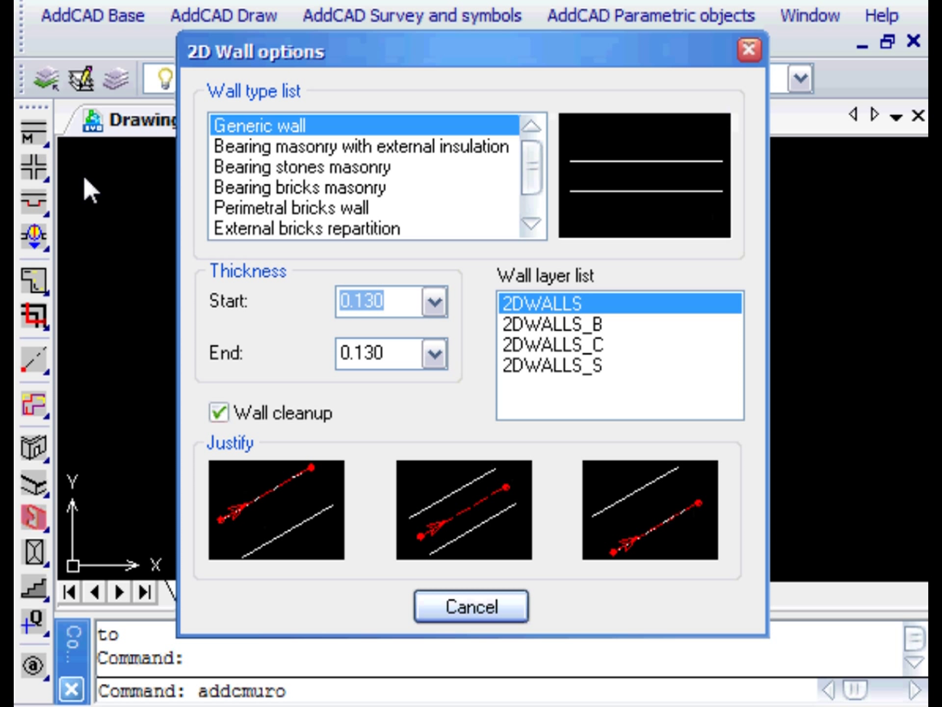
left_click(549, 344)
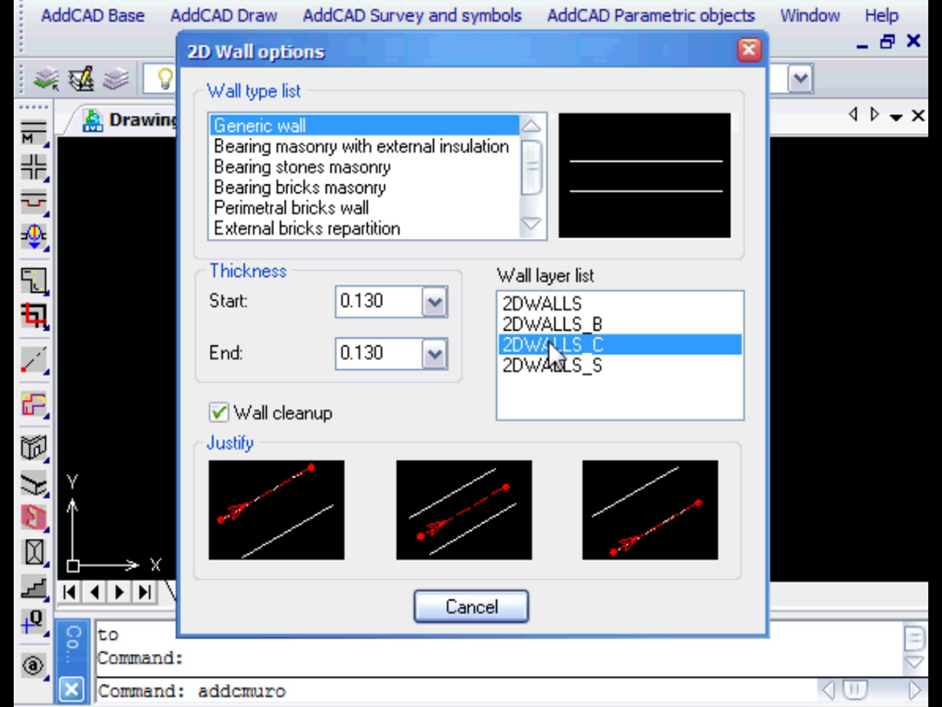
left_click(265, 508)
scroll(400, 367, "up", 2)
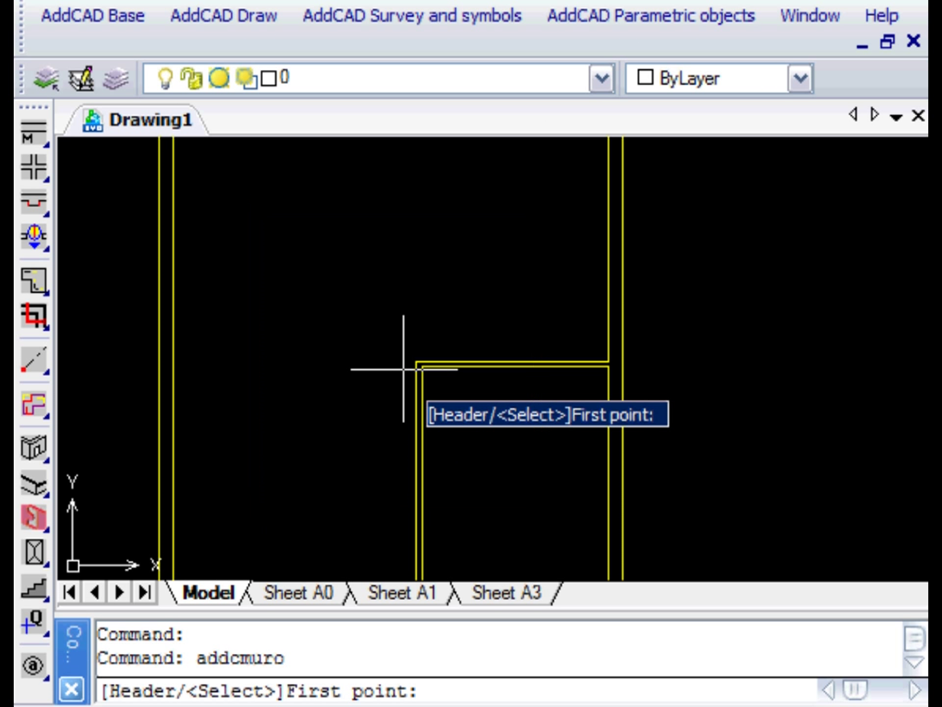
right_click(469, 315)
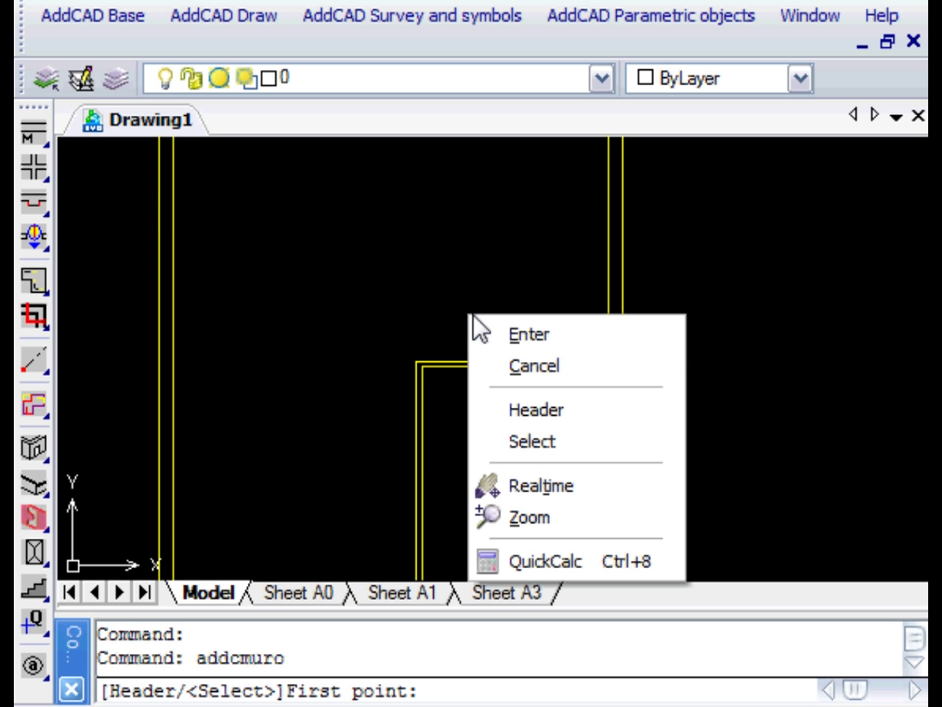
left_click(533, 444)
left_click(494, 360)
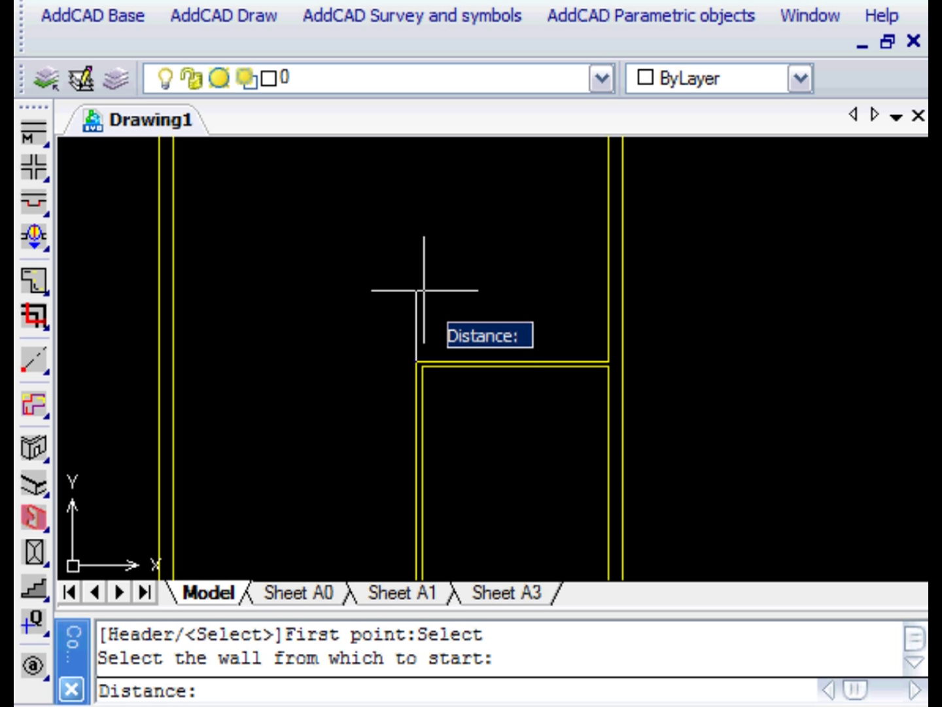
type("0")
key("Return")
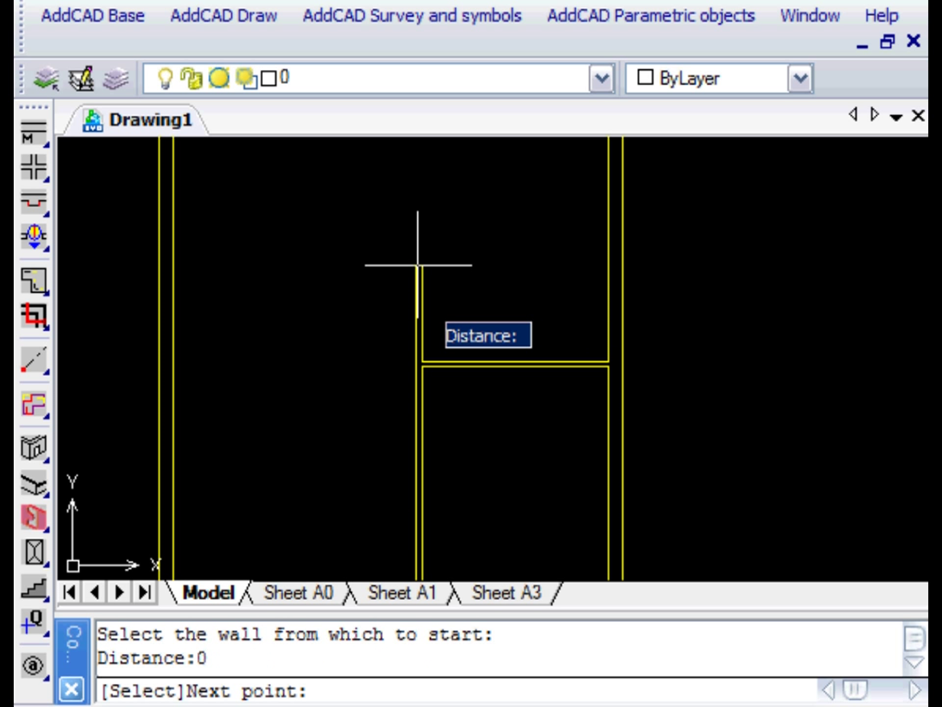
middle_click_drag(429, 268, 418, 298)
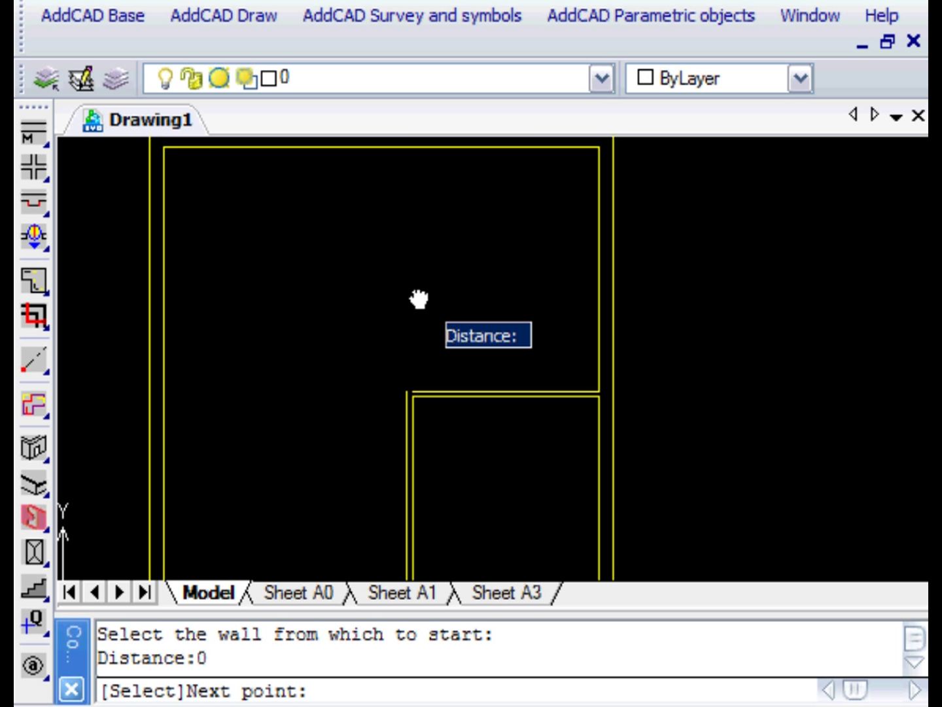
left_click(406, 318)
left_click(409, 333)
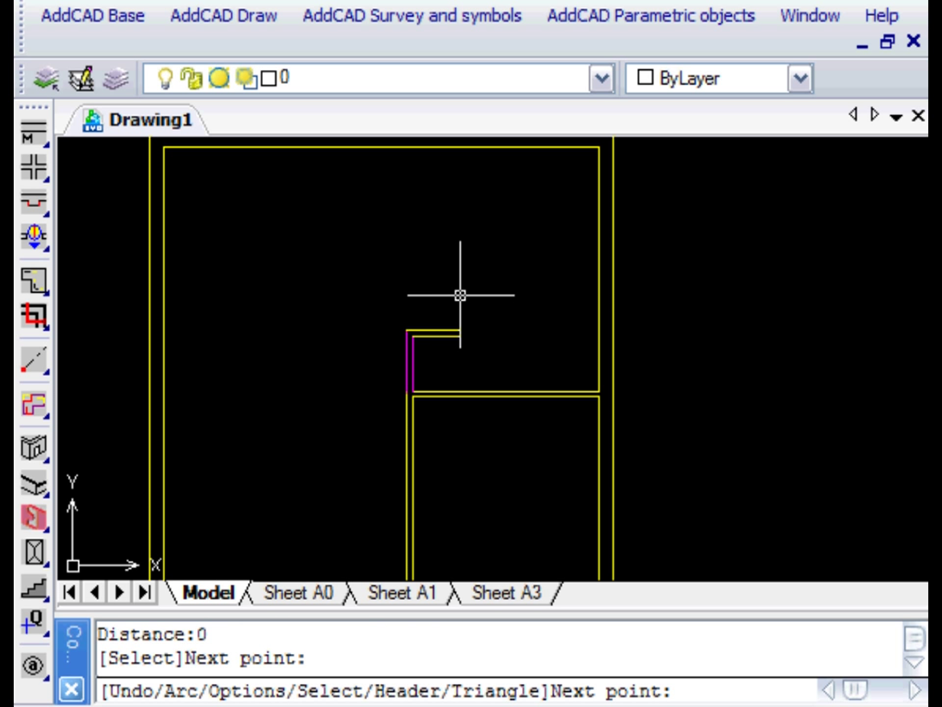
- Add an arc wall above the short vertical wall, reversing its rotation so it bulges left, and set its chord, sagitta and upward angle freehand
right_click(460, 295)
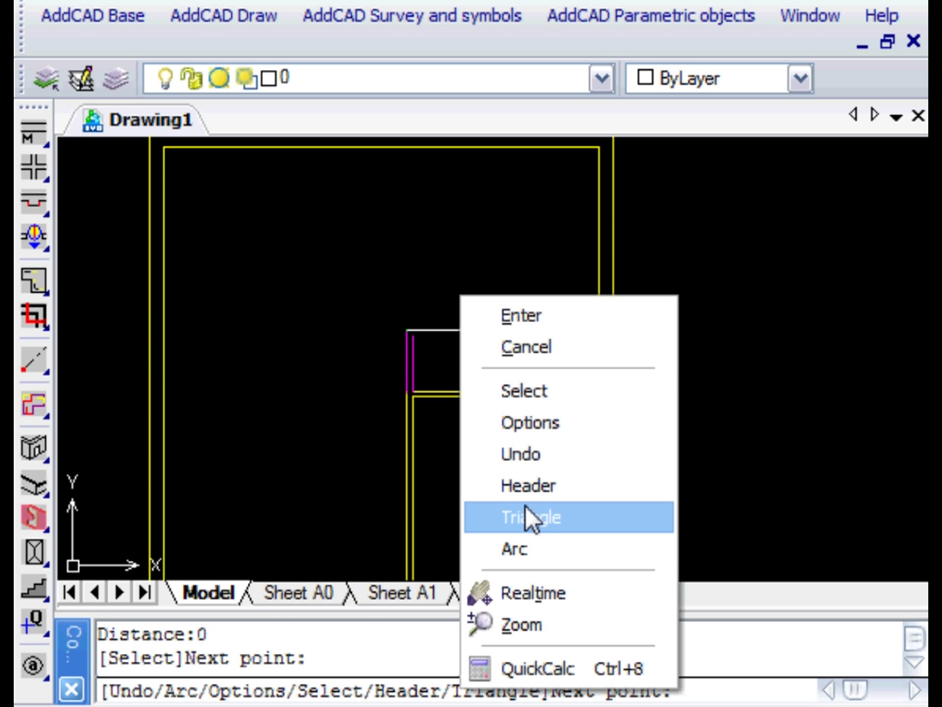
left_click(517, 549)
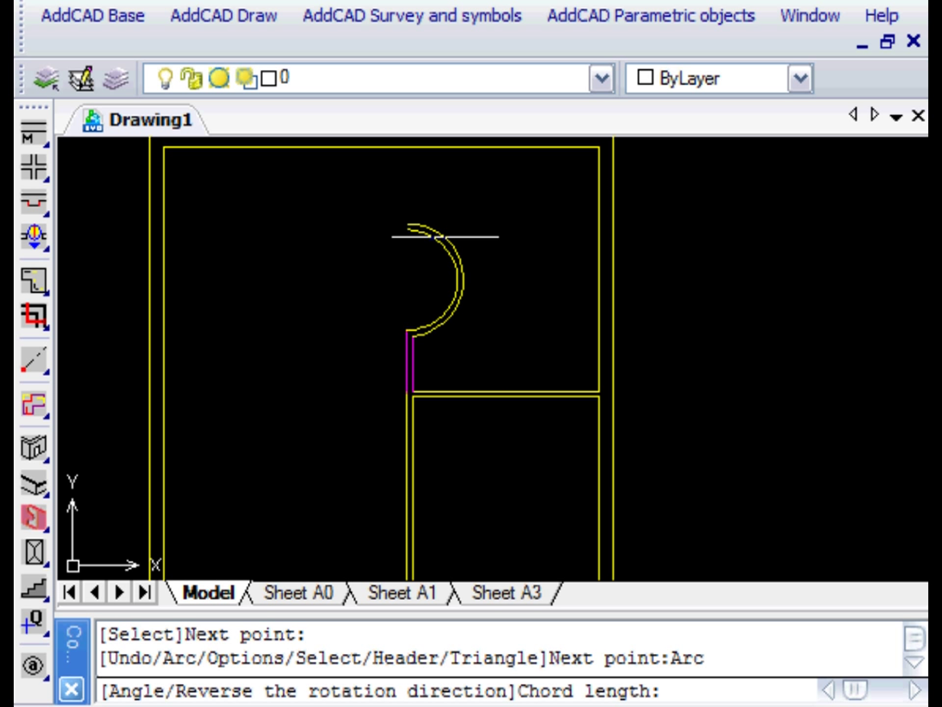
right_click(462, 252)
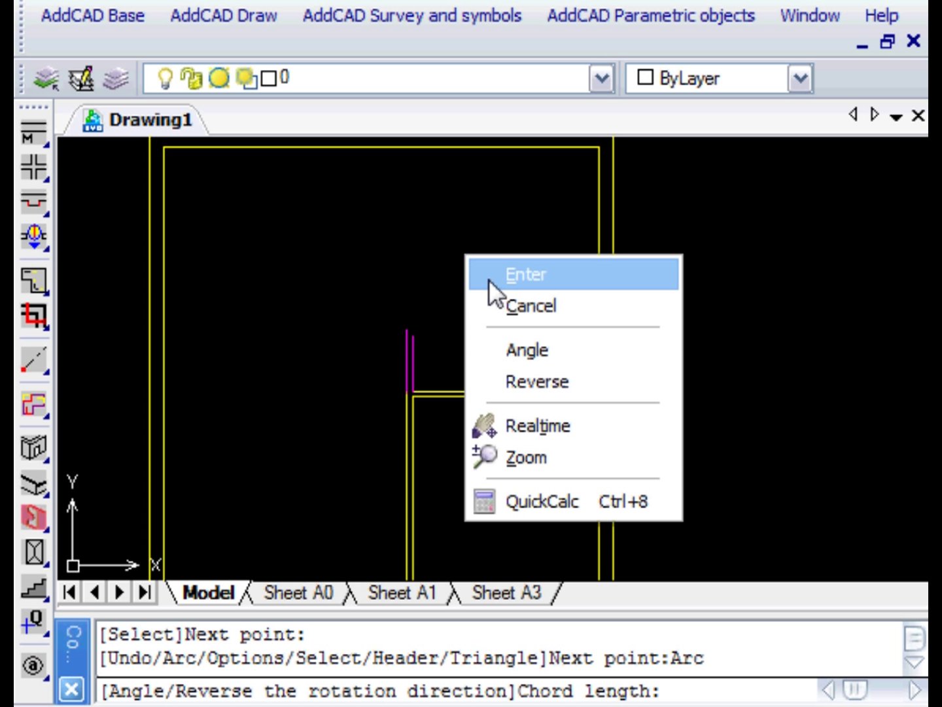
left_click(534, 383)
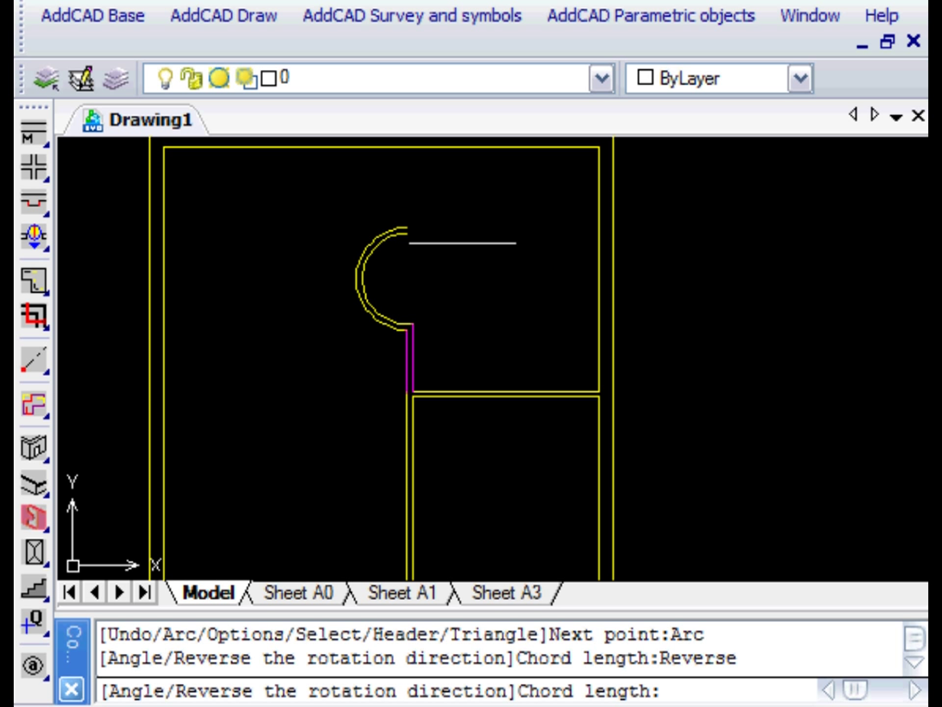
left_click(458, 233)
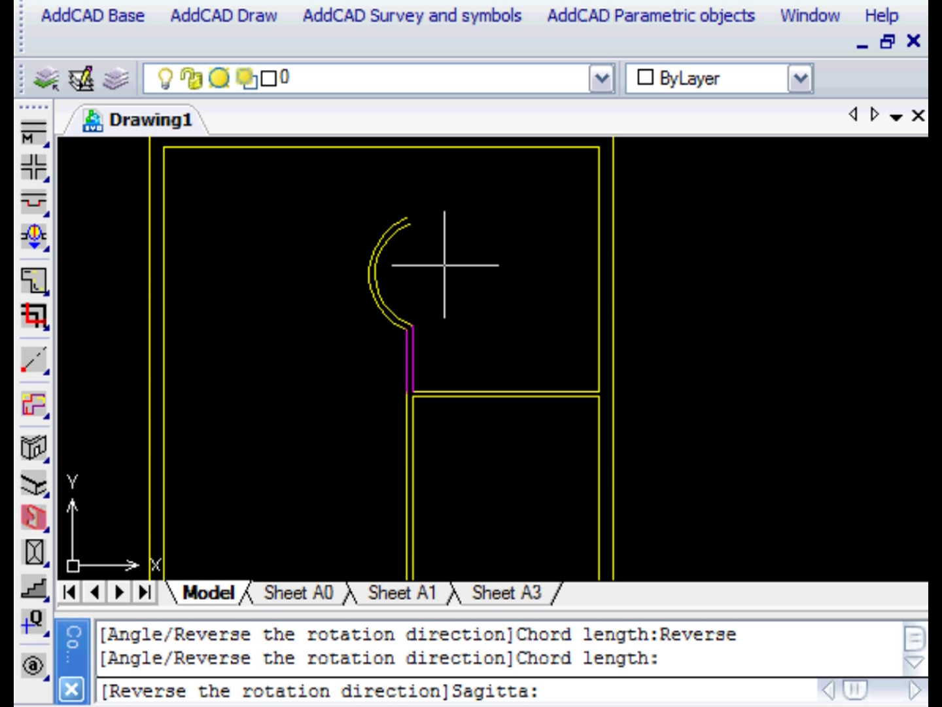
left_click(446, 265)
left_click(409, 191)
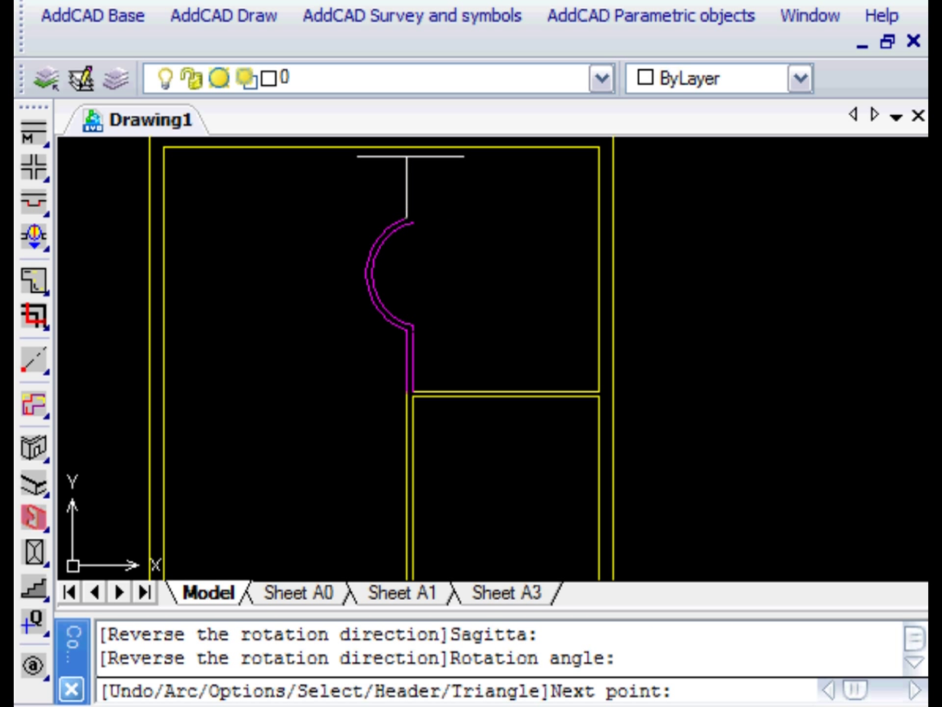
- Draw the last wall segment from the arc's upper end up to the upper outer wall and finish the wall
left_click(409, 147)
key("Return")
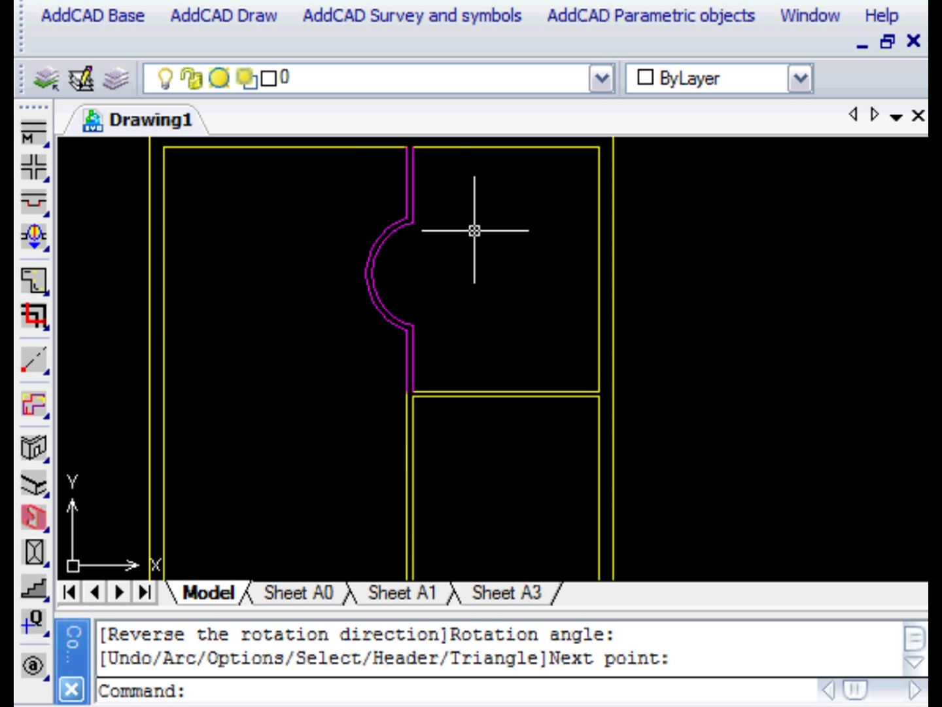
- Start a wall on the left face of the lower vertical partition at distance 3 from its lower end and draw it 2 units left
mouse_move(295, 506)
middle_mouse_down()
mouse_move(341, 448)
mouse_move(354, 411)
middle_mouse_up()
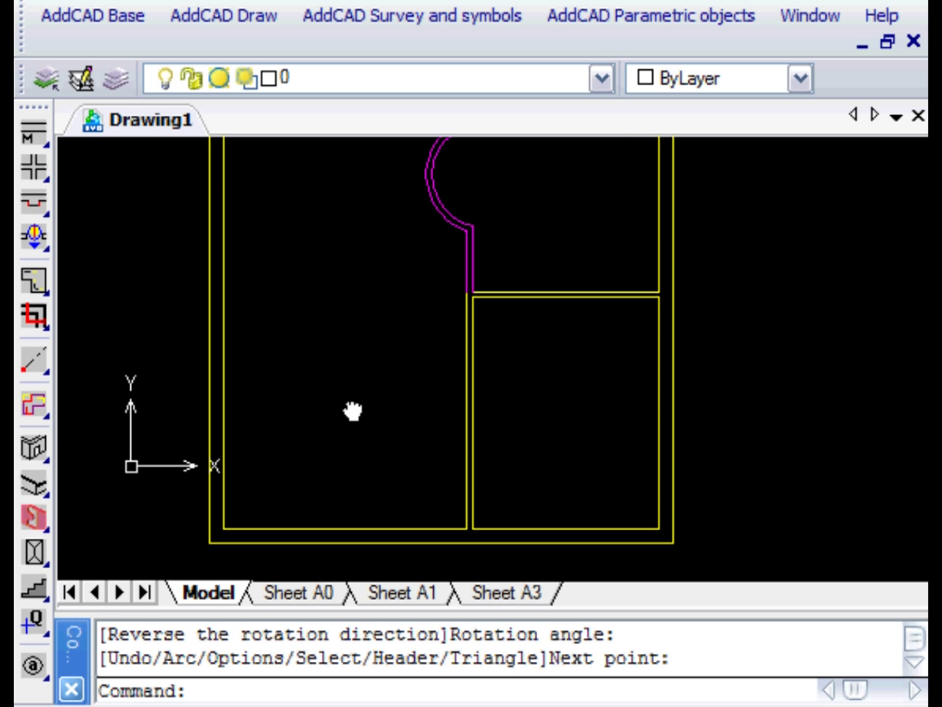
left_click_drag(35, 131, 73, 162)
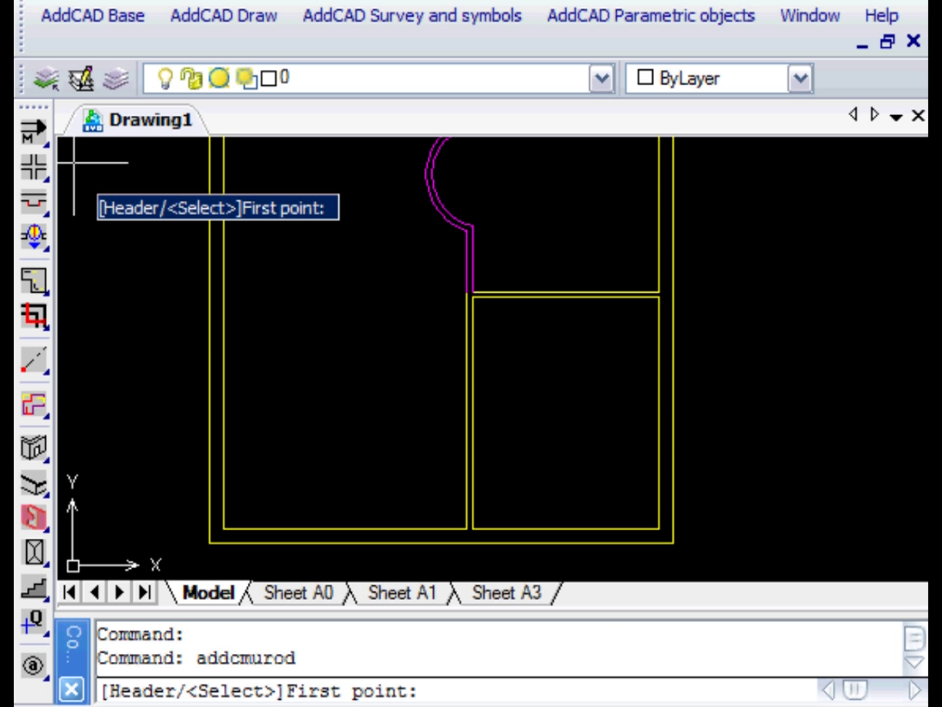
right_click(375, 352)
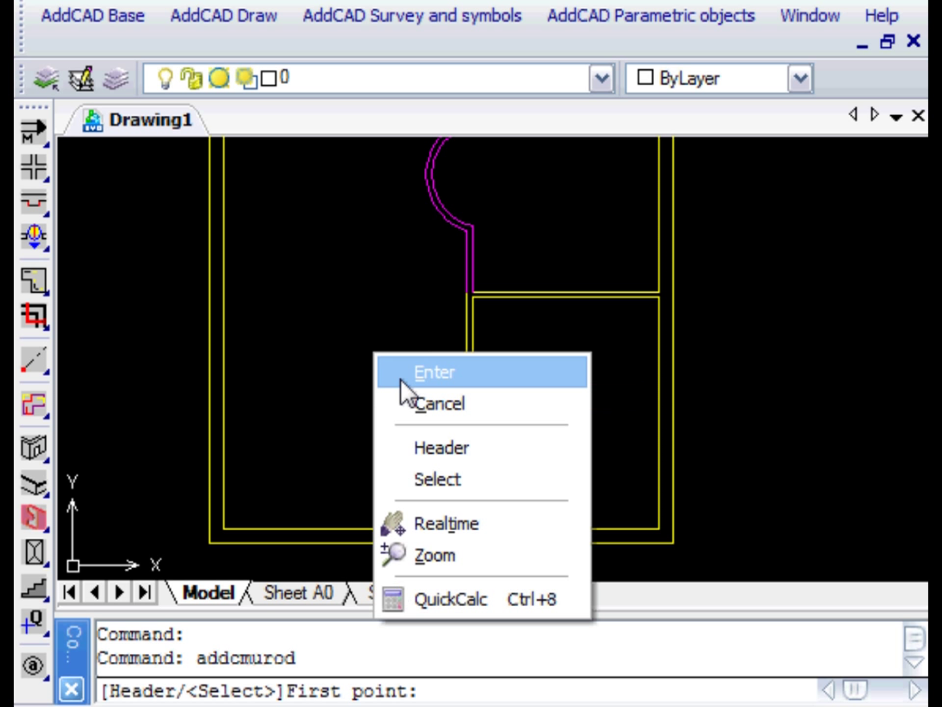
left_click(456, 482)
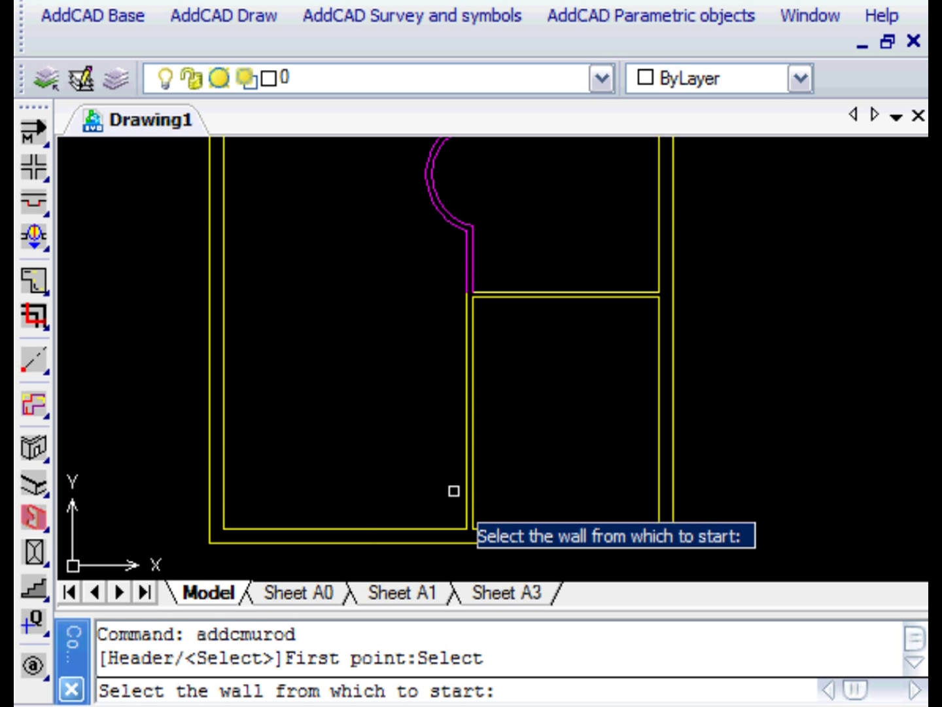
left_click(466, 498)
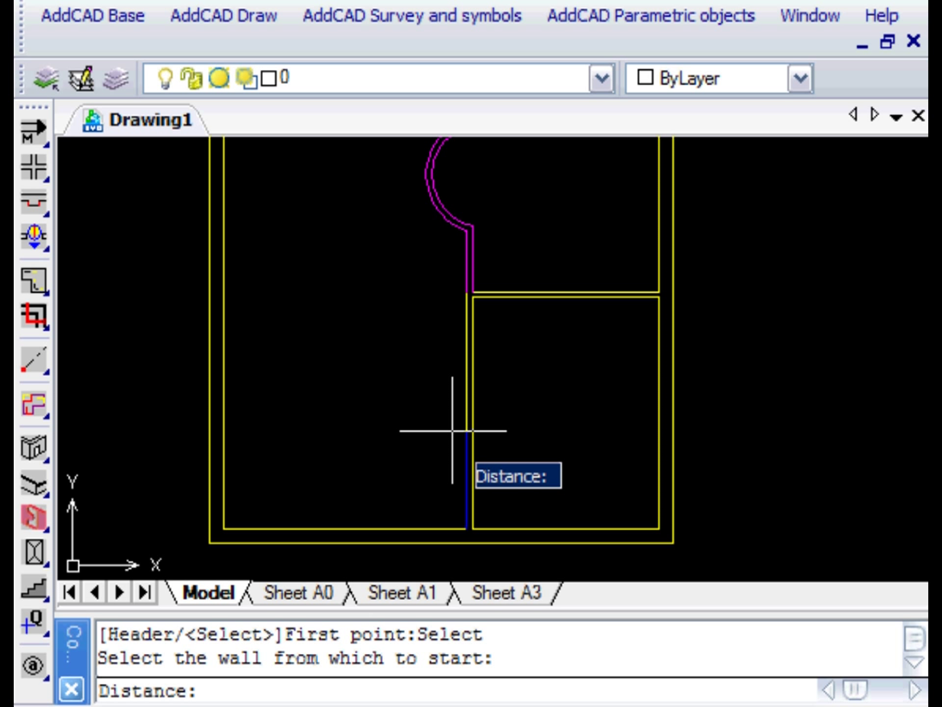
type("3")
key("Return")
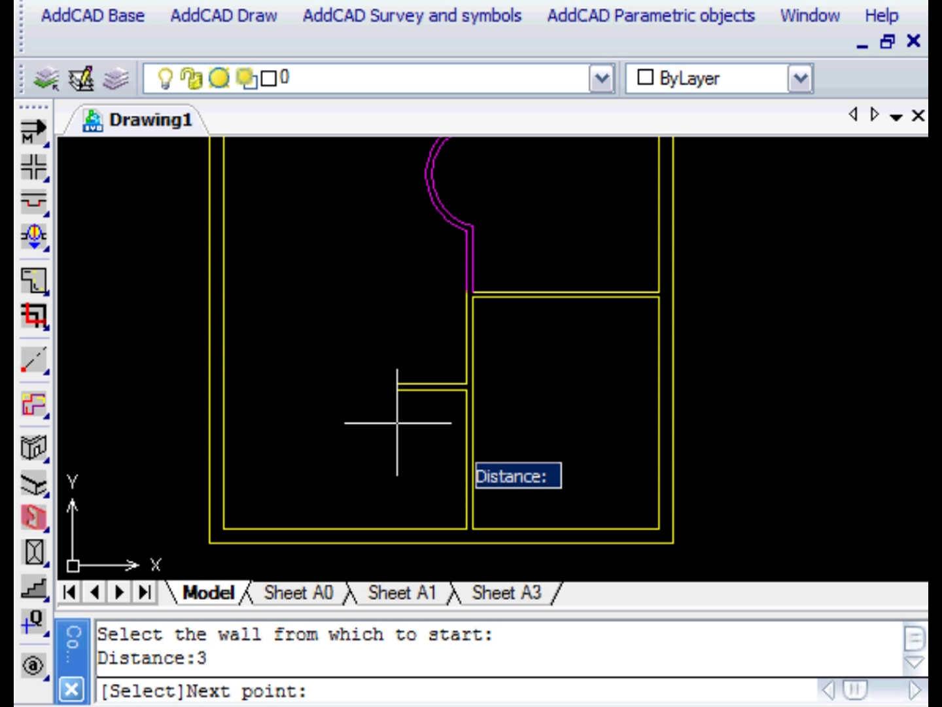
type("2")
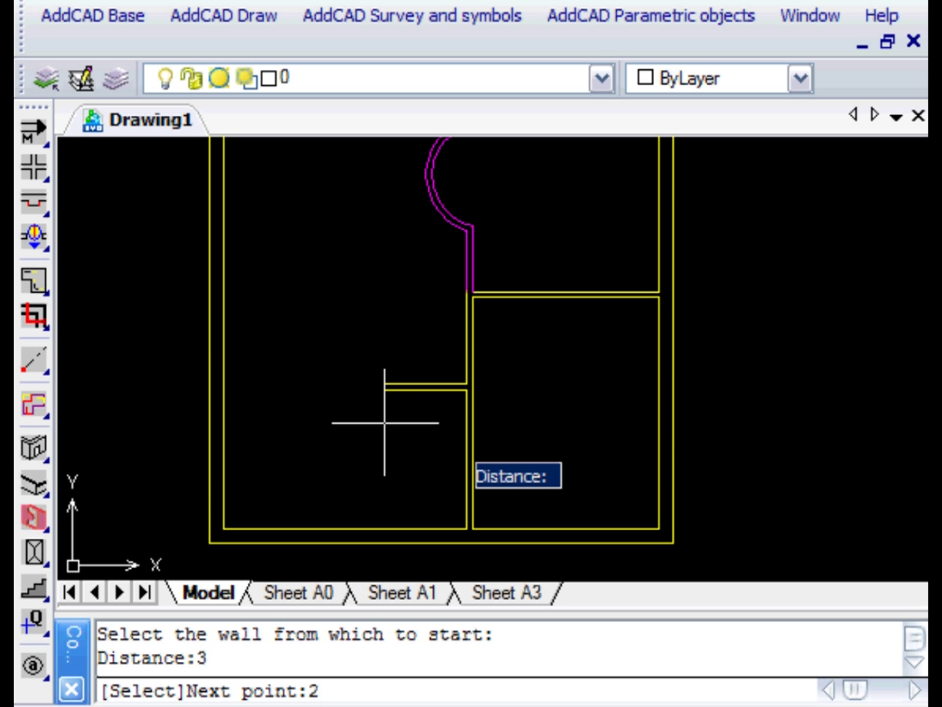
key("Return")
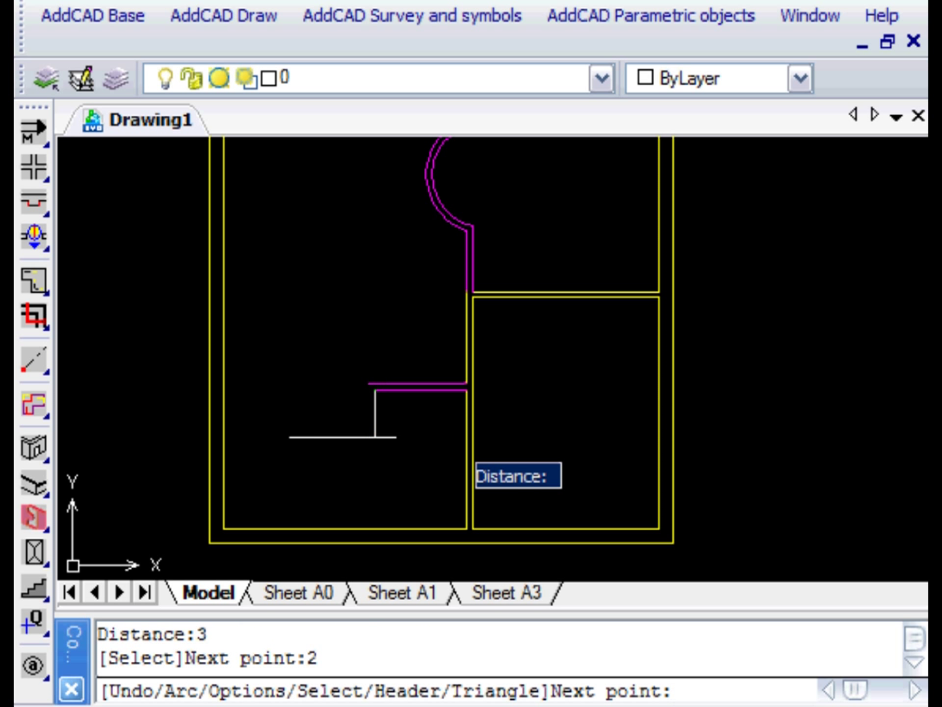
- Continue the wall by triangulation with Ortho off, setting the length of the segment towards the lower left to 2
right_click(339, 426)
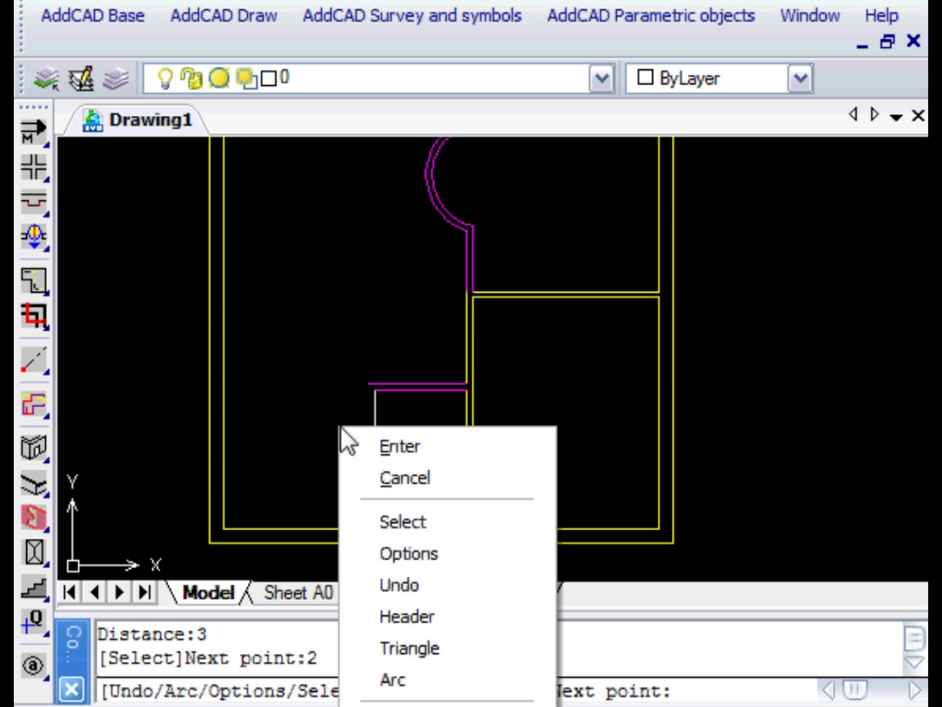
left_click(425, 647)
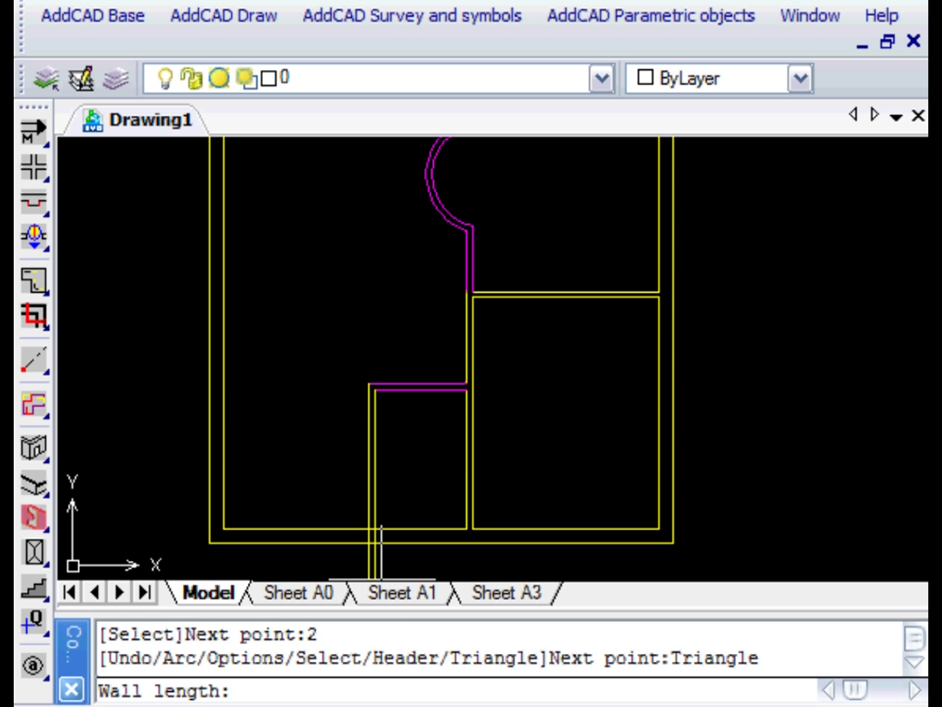
key("F8")
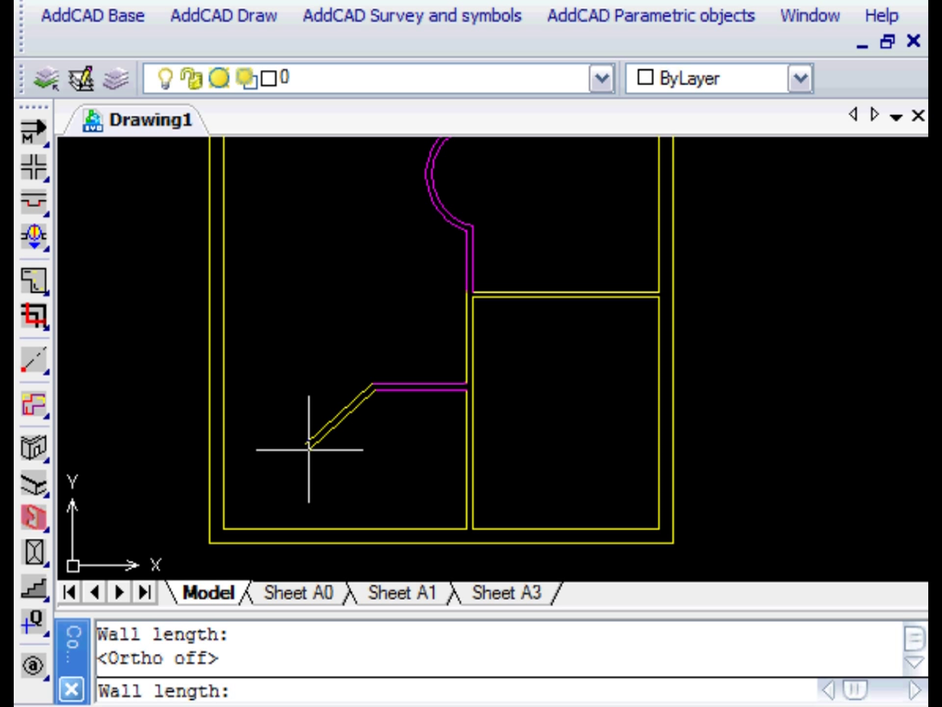
type("2")
key("Return")
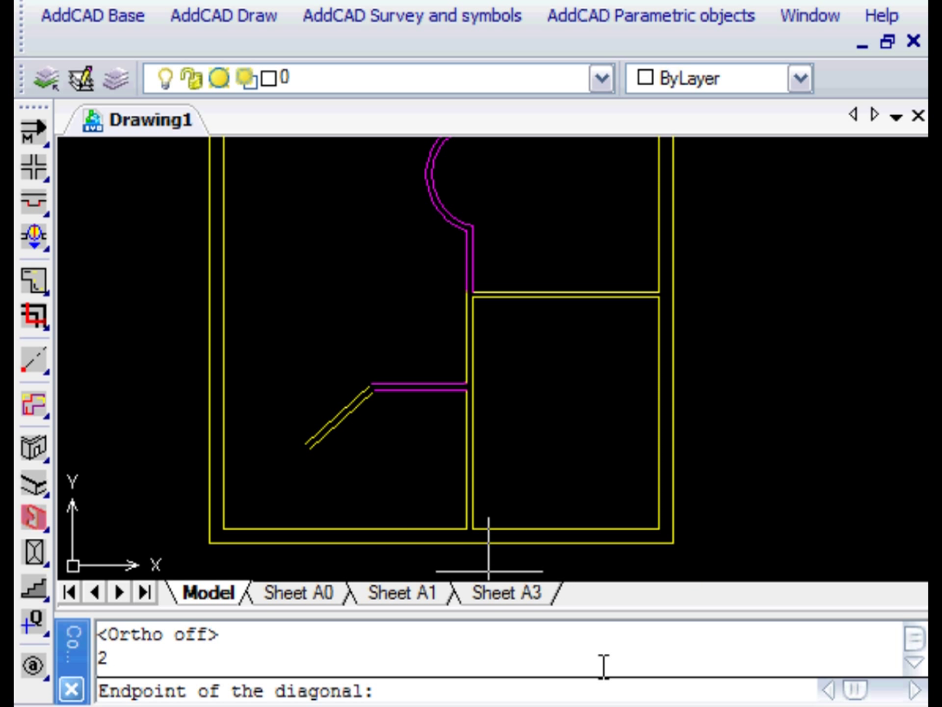
- With Endpoint object snap, end the triangulation diagonal at the partition's lower left corner and set the diagonal length to 4.2
left_click(726, 691)
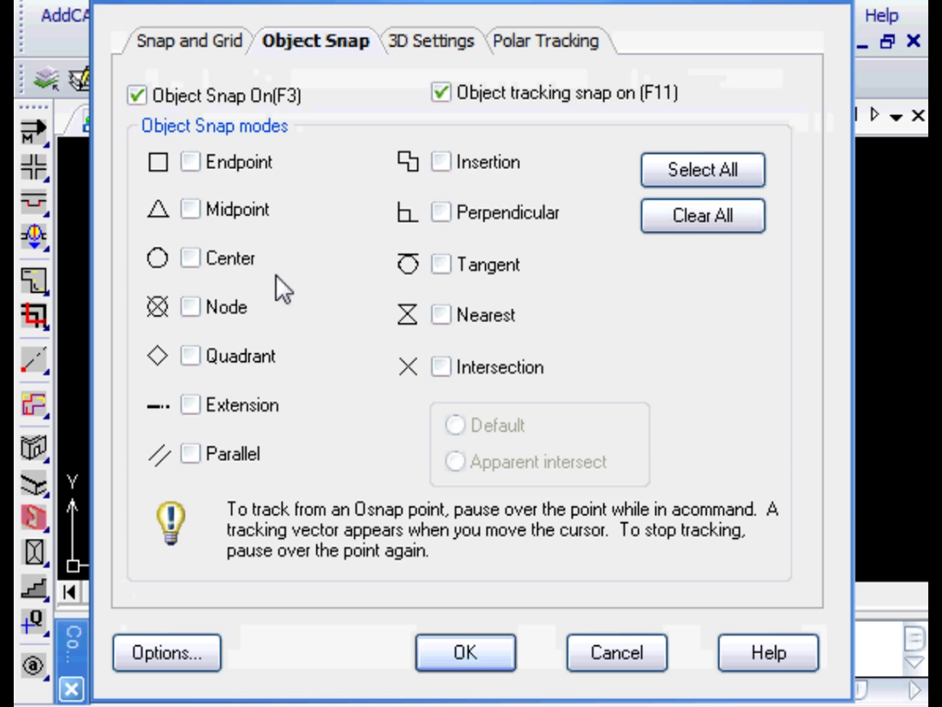
left_click(478, 644)
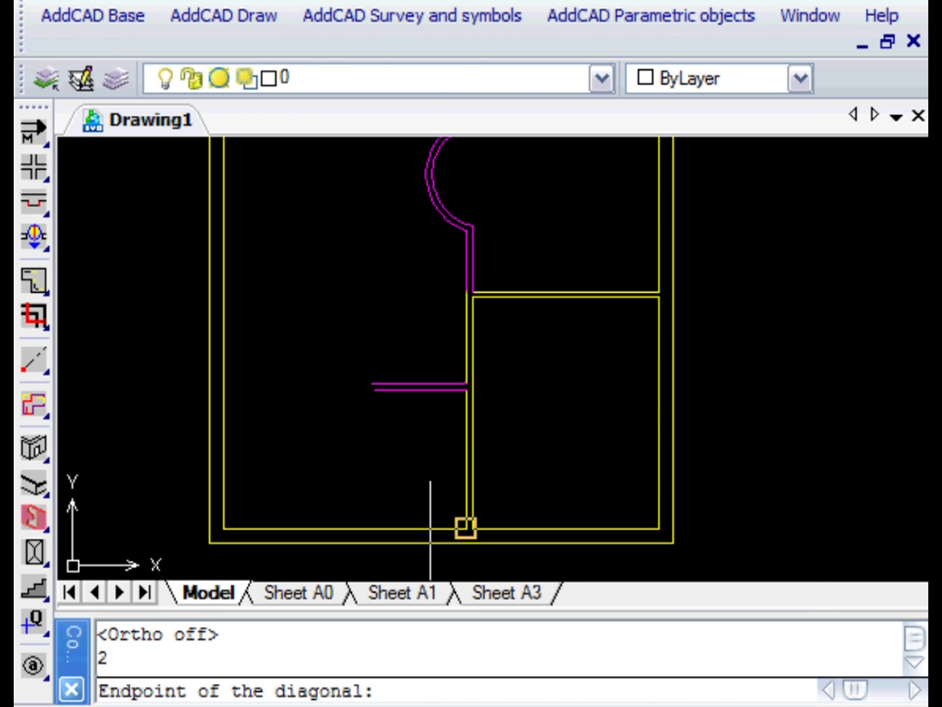
left_click(440, 515)
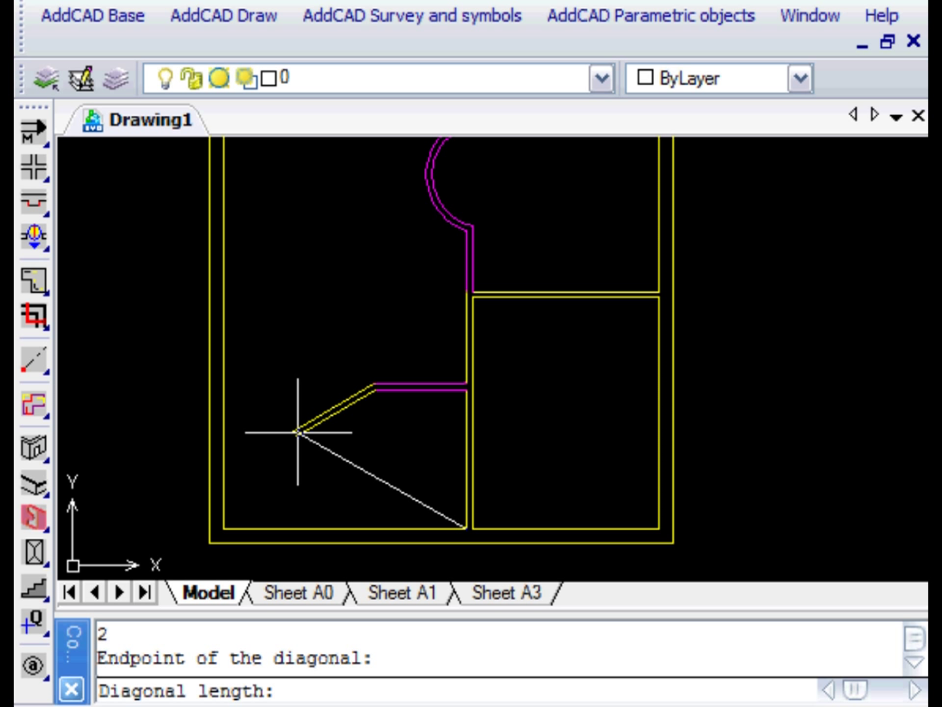
type("4")
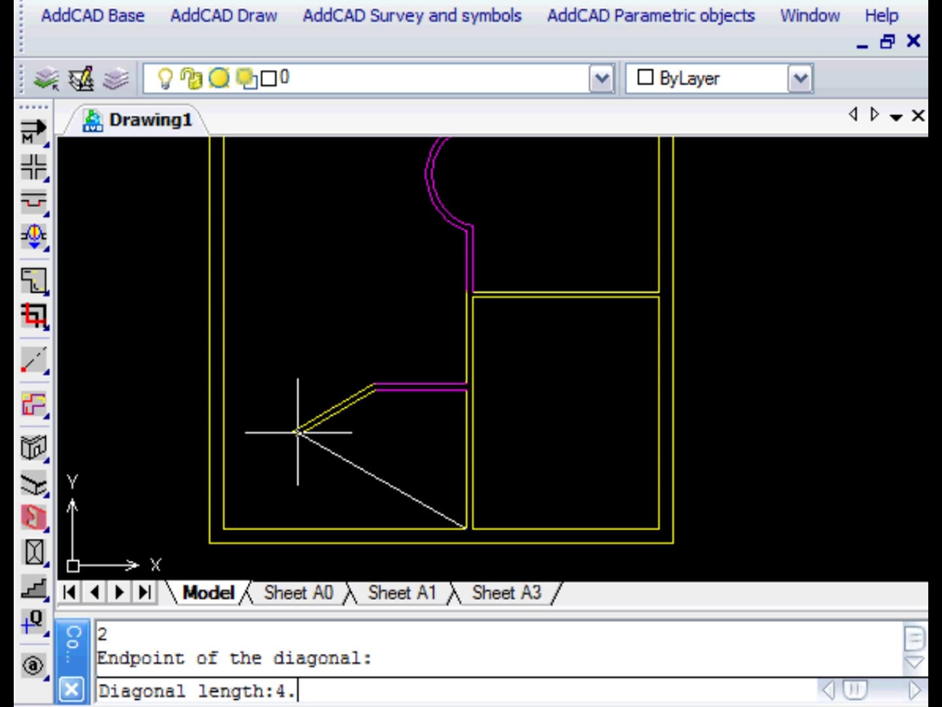
type(".2")
key("Return")
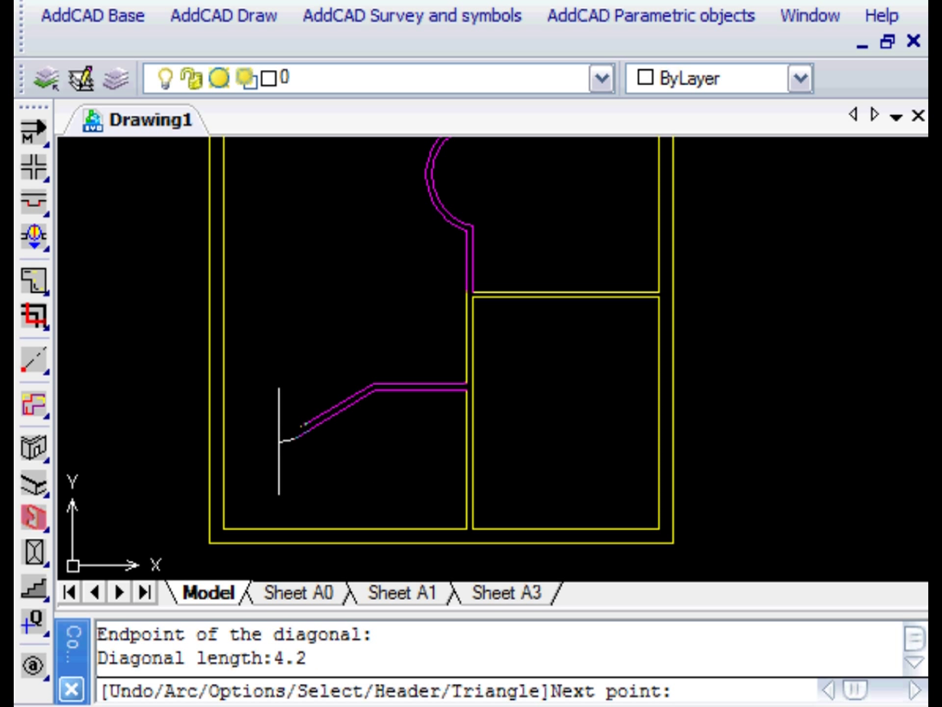
- End the wall on the inner face of the left outer wall at distance 1.5 from its lower end
right_click(251, 479)
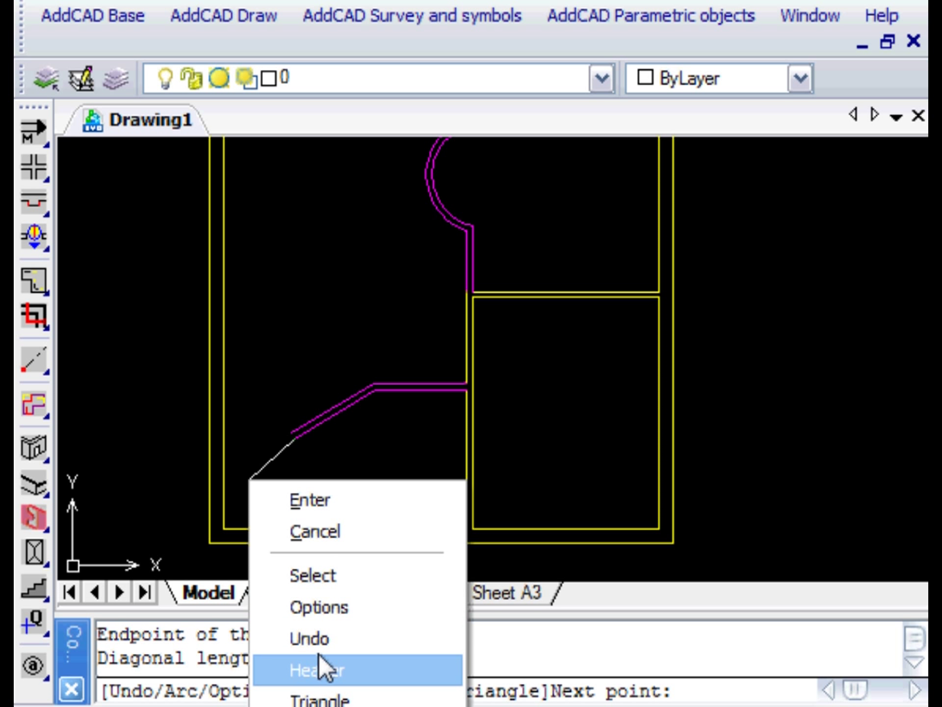
left_click(314, 576)
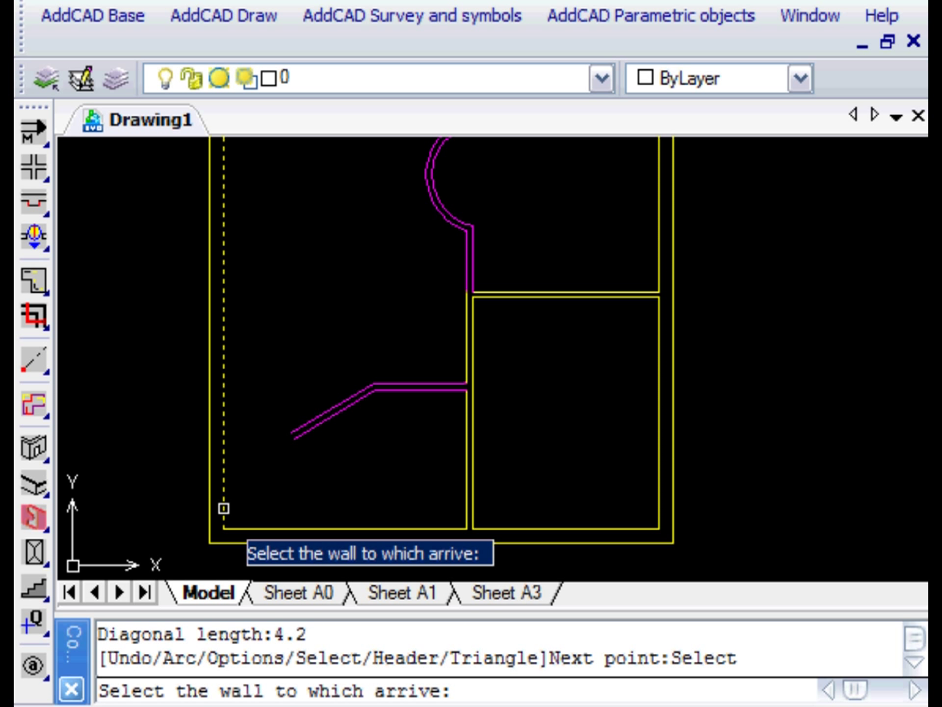
left_click(223, 507)
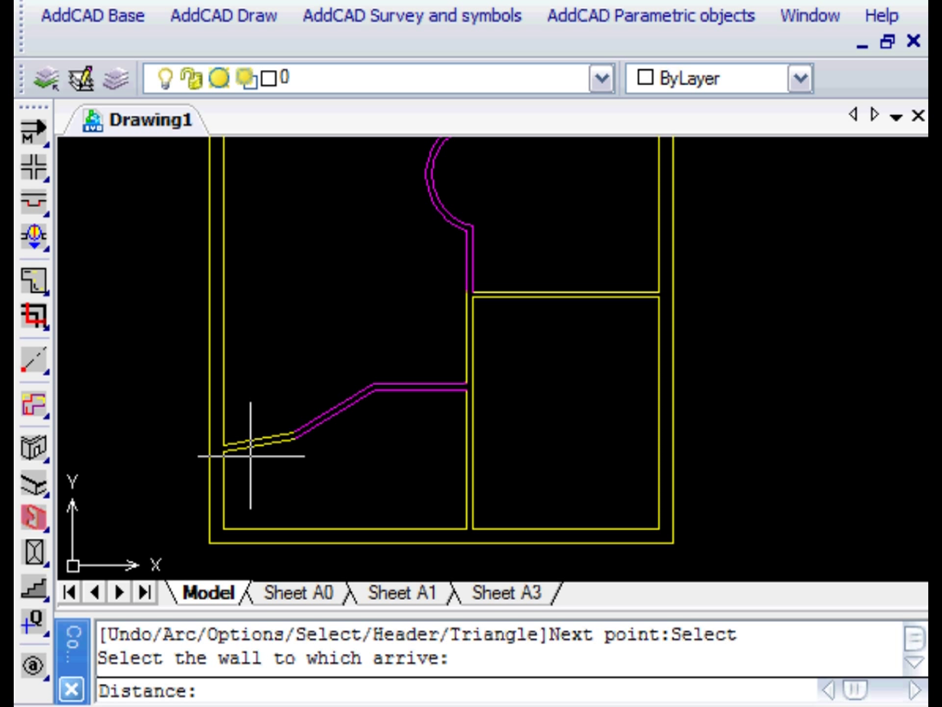
type("1.5")
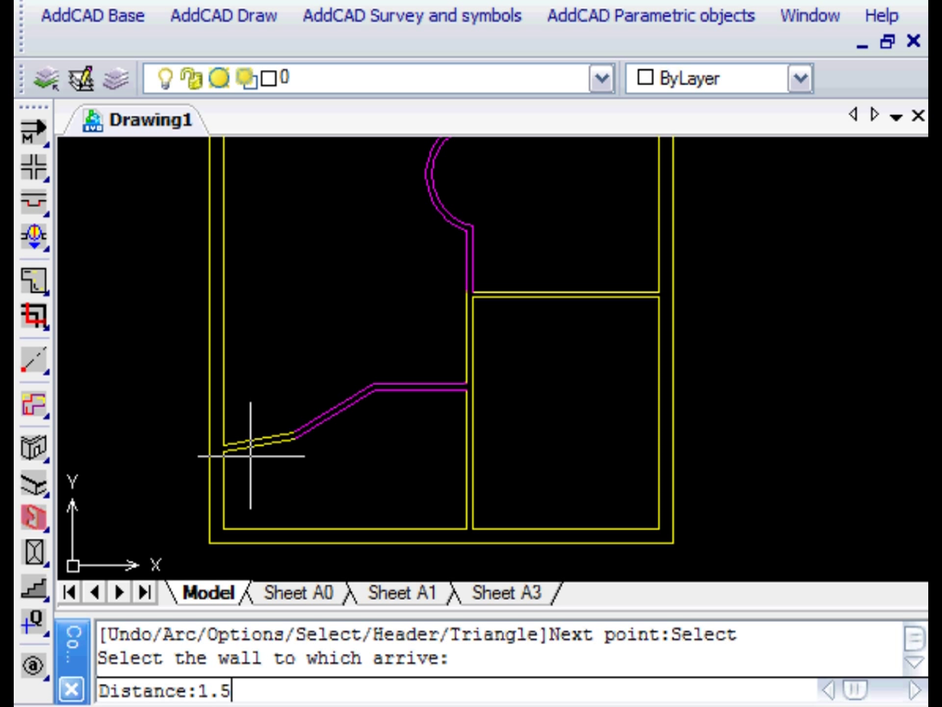
key("Return")
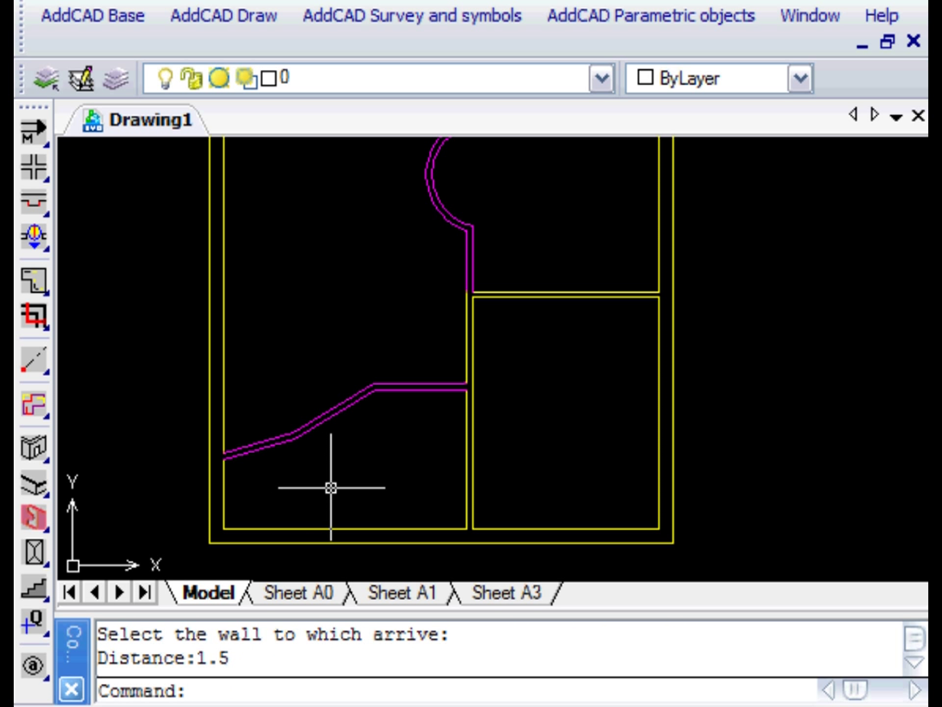
- Undo the last corner join and reconnect the two outer walls at the open upper left corner
scroll(333, 485, "down", 3)
middle_click_drag(347, 487, 328, 521)
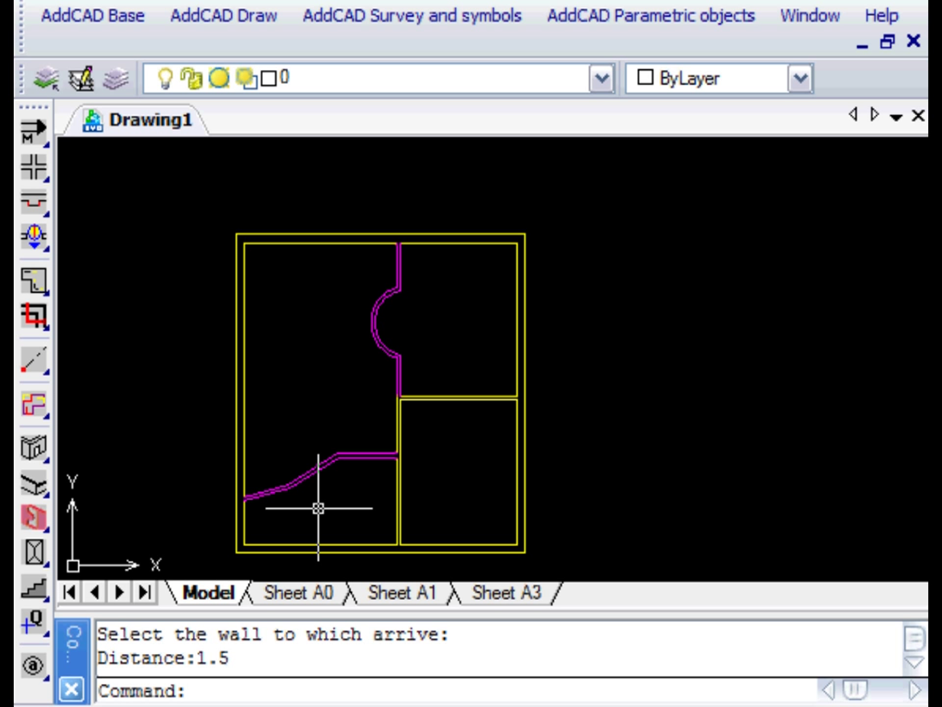
key("ctrl+z")
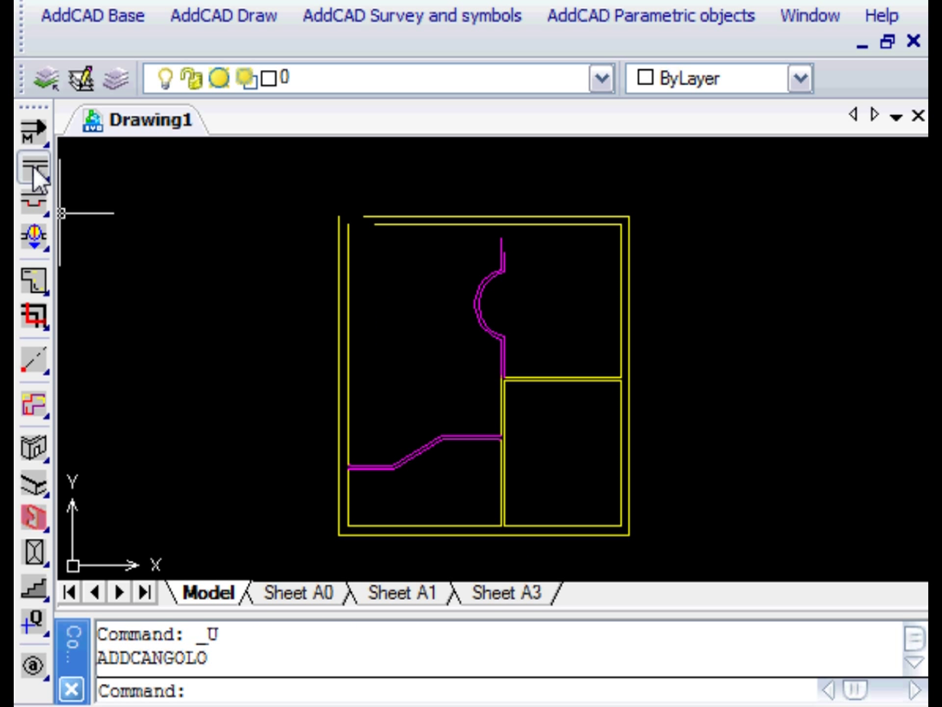
left_click(34, 172)
left_click(80, 237)
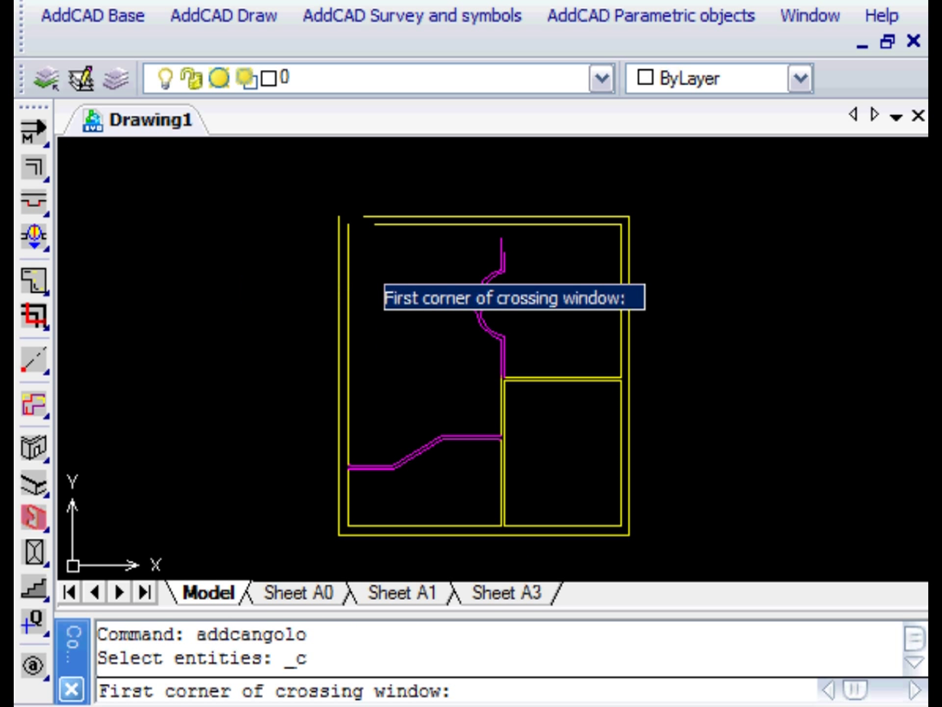
left_click(401, 268)
left_click(292, 195)
key("Return")
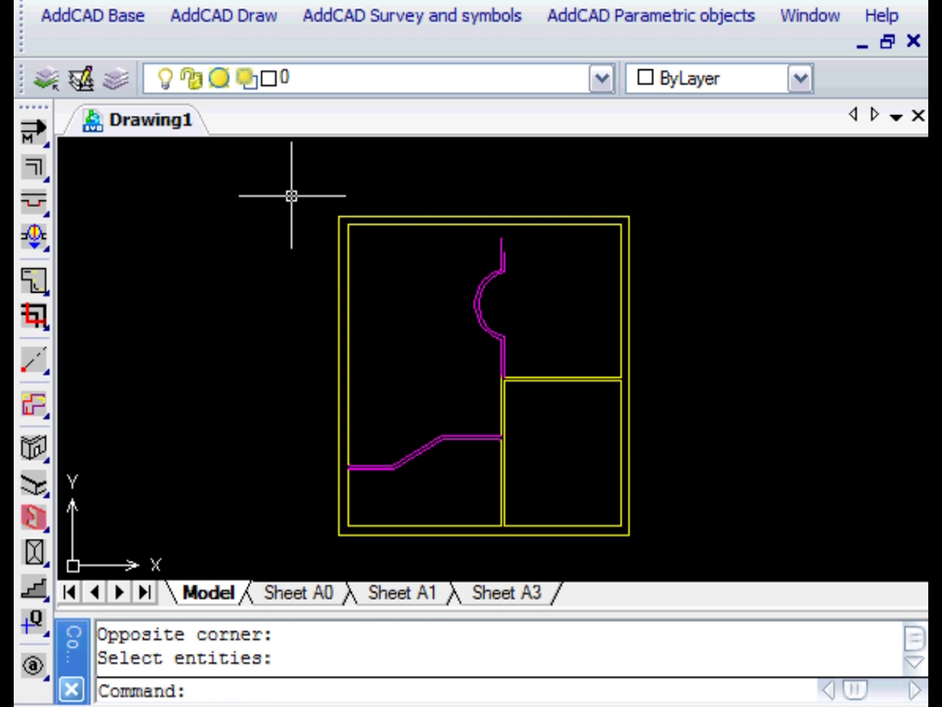
- Join the loose upper end of the arc partition to the upper outer wall with a T-intersection
left_click(37, 173)
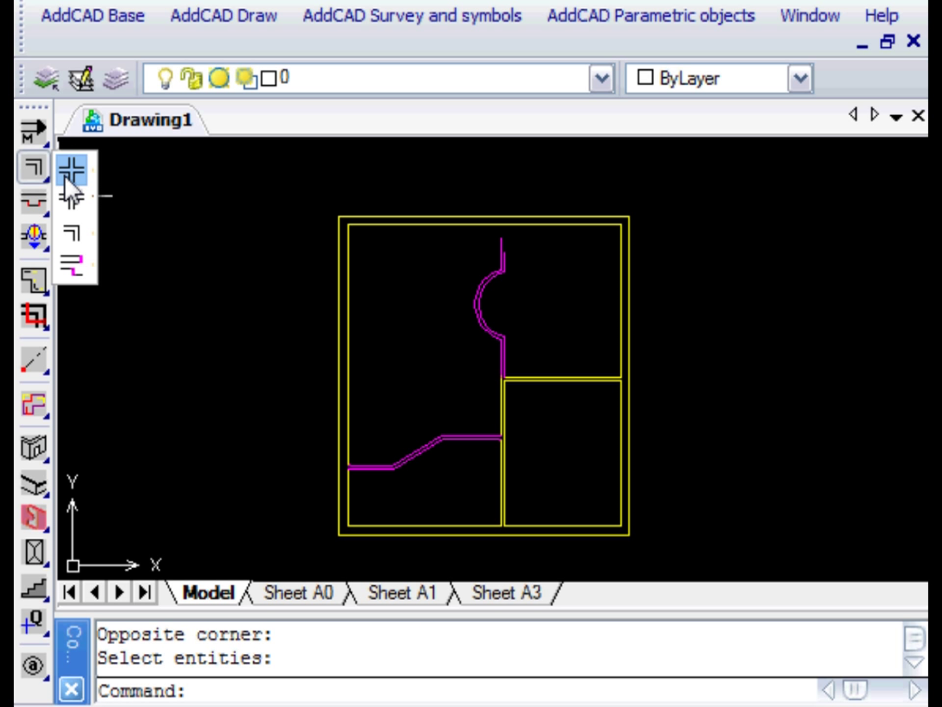
left_click(73, 196)
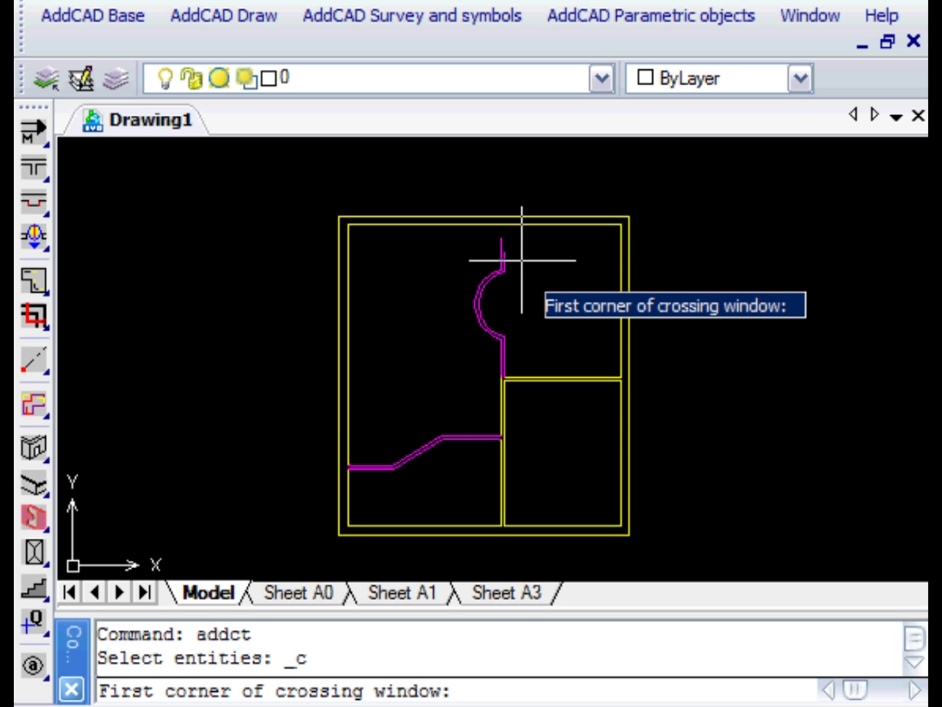
left_click(479, 229)
left_click(478, 261)
key("Return")
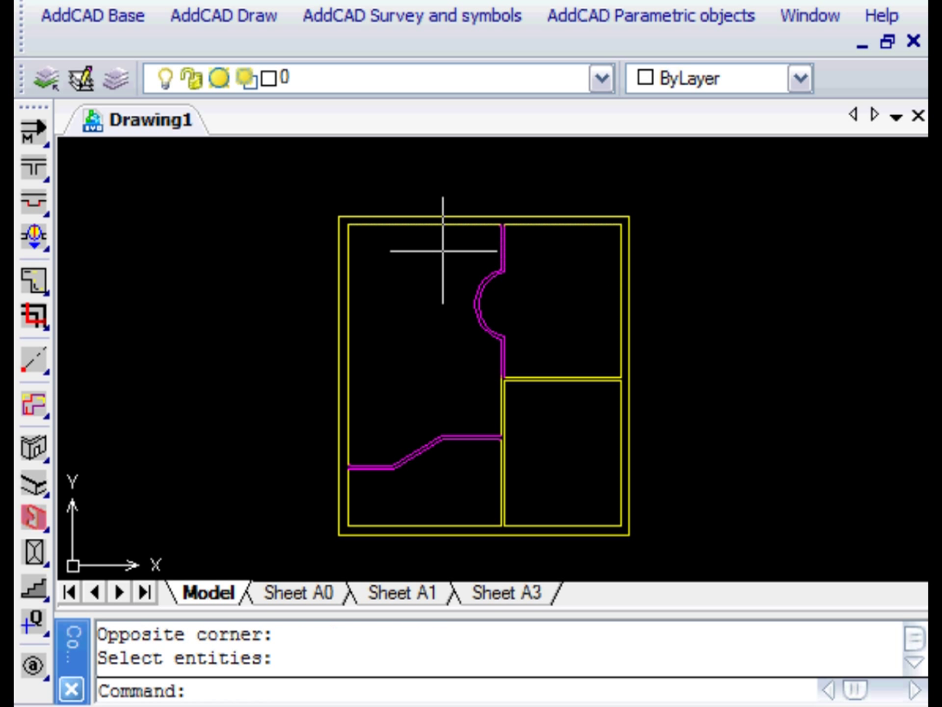
- Add an overhang on the inner face of the upper right room's outer wall, displacing that stretch 0.1 into the room
mouse_move(527, 319)
middle_mouse_down()
mouse_move(527, 345)
mouse_move(392, 322)
mouse_move(352, 357)
middle_mouse_up()
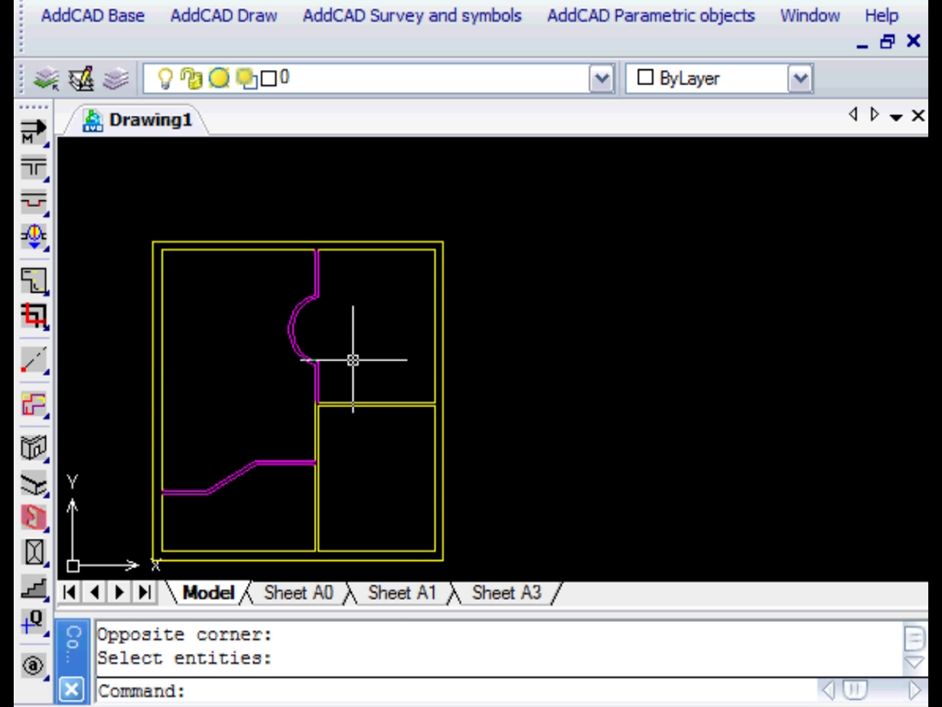
scroll(356, 358, "up", 2)
scroll(362, 363, "down", 2)
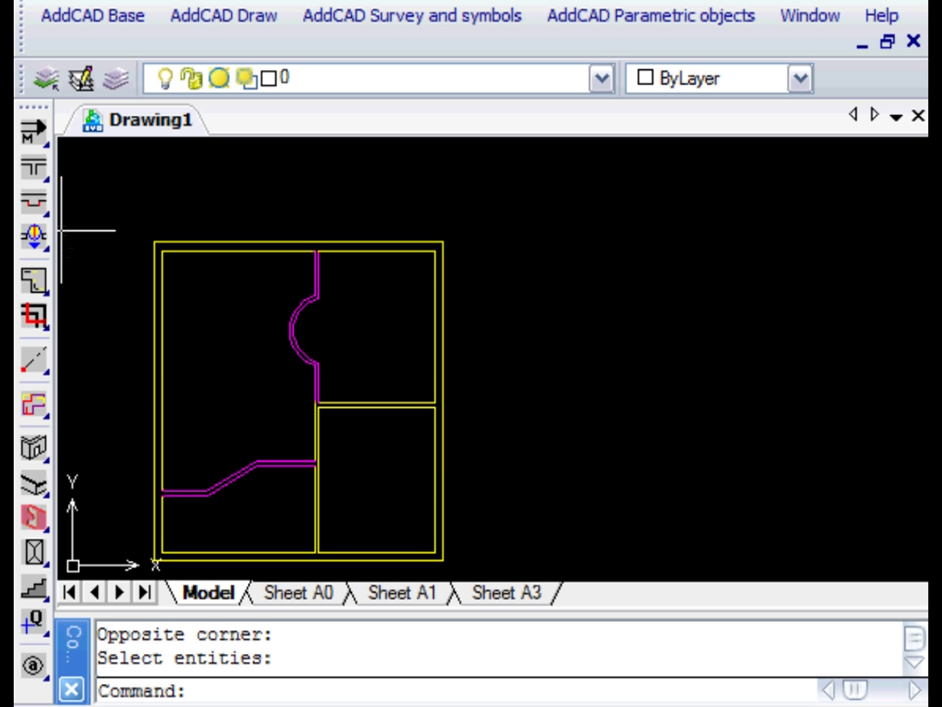
left_click_drag(36, 208, 83, 203)
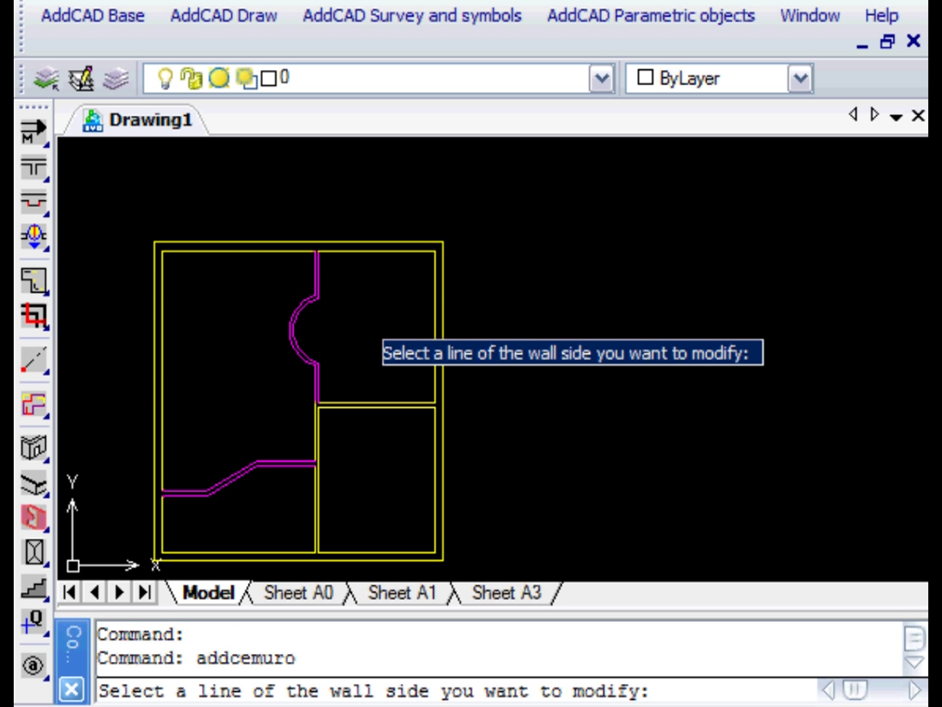
left_click(434, 281)
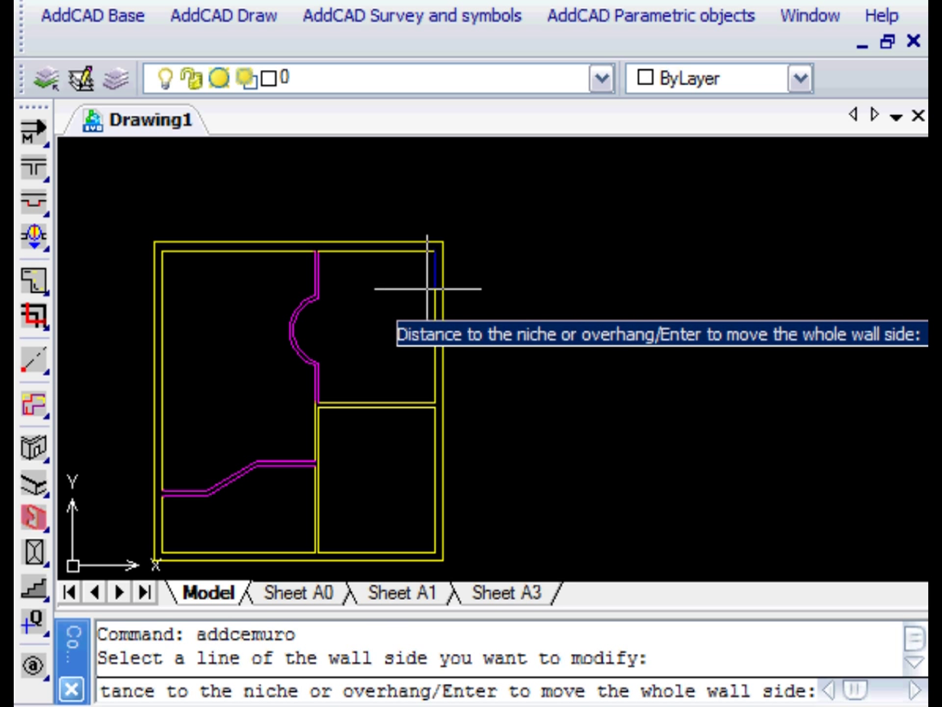
left_click(423, 283)
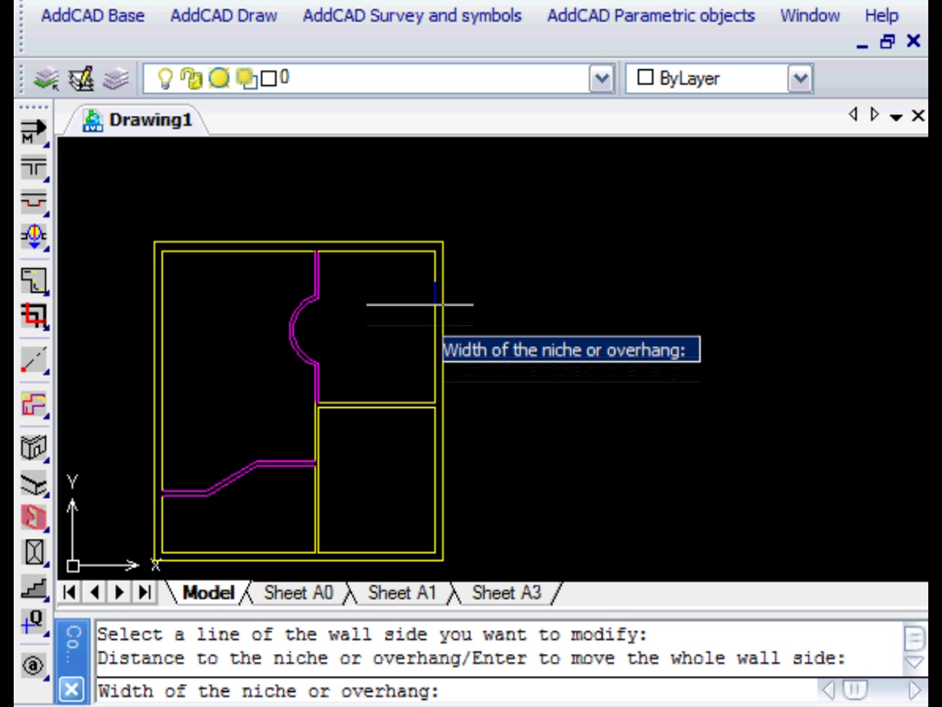
left_click(416, 368)
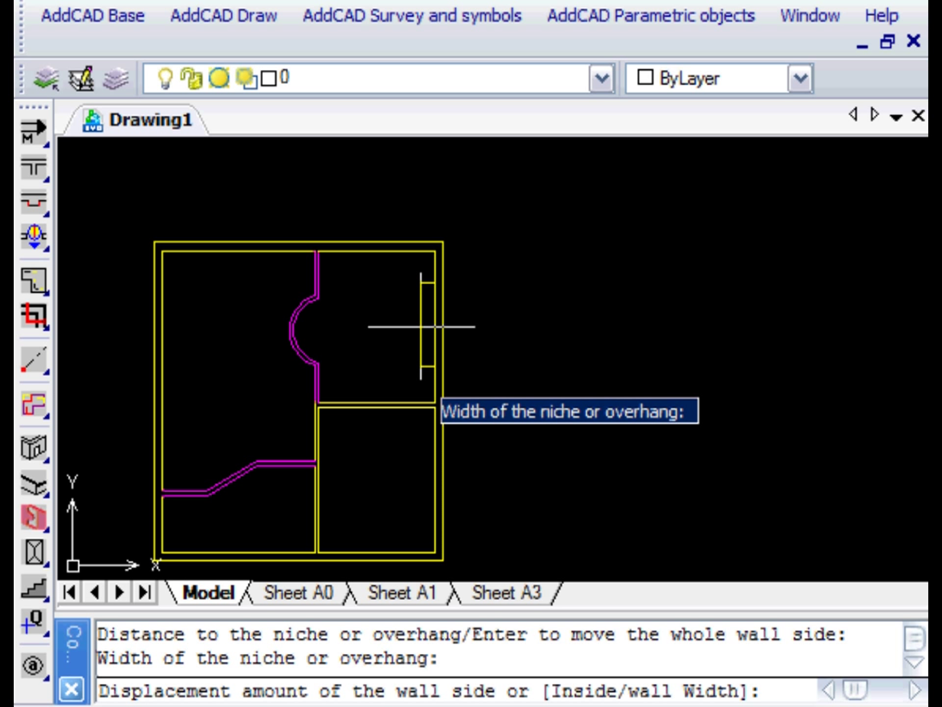
type(".1")
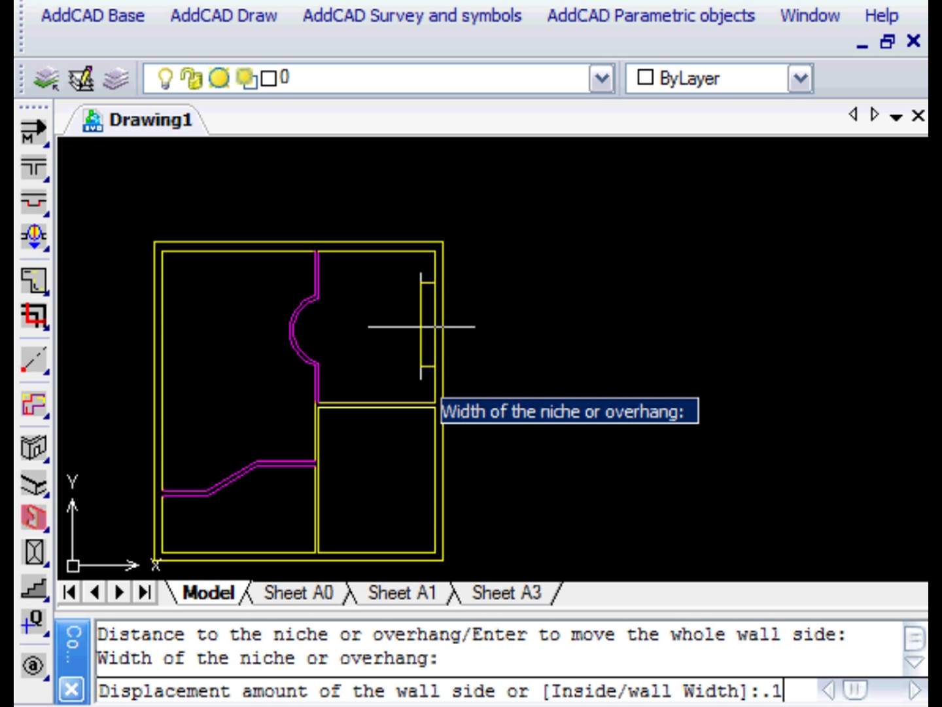
key("Return")
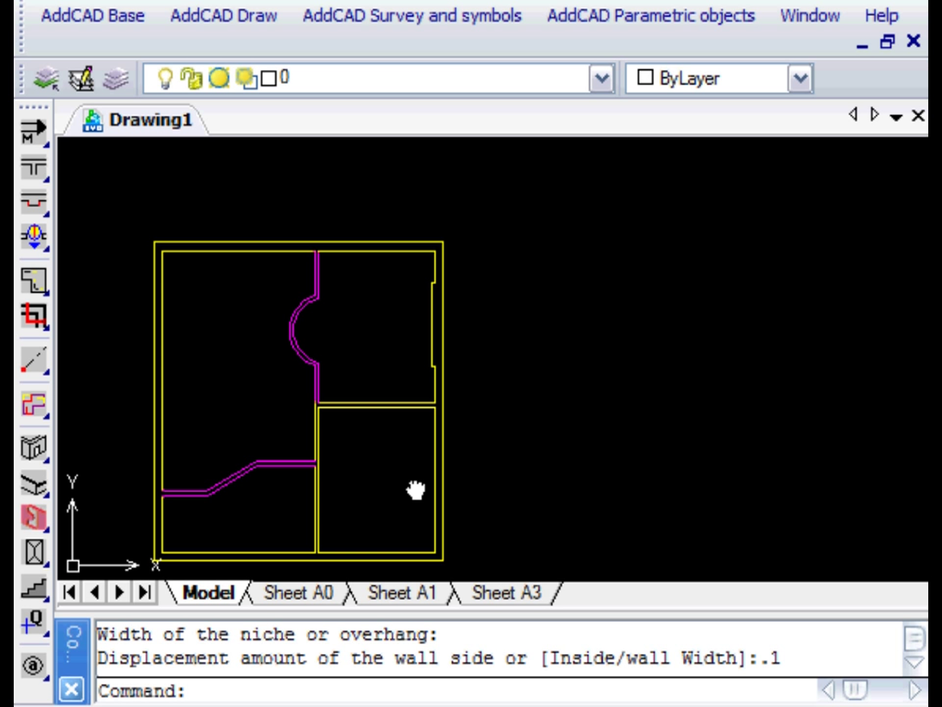
- Move the whole inner side of the lower right room's right outer wall to give a wall width of 0.45
middle_click_drag(415, 488, 438, 445)
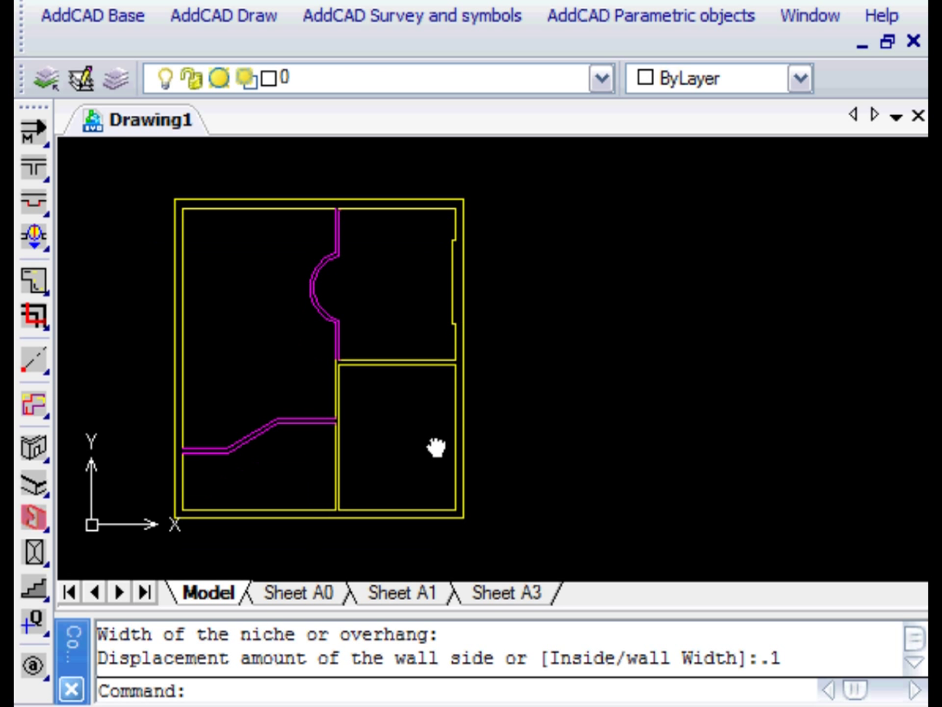
left_click(34, 200)
left_click(454, 417)
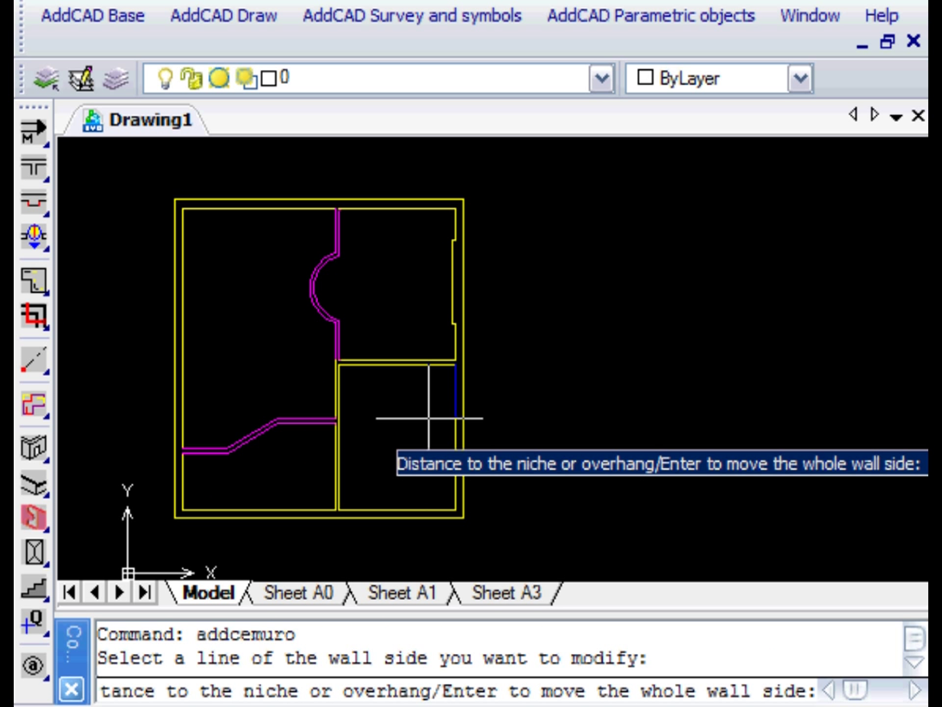
key("Return")
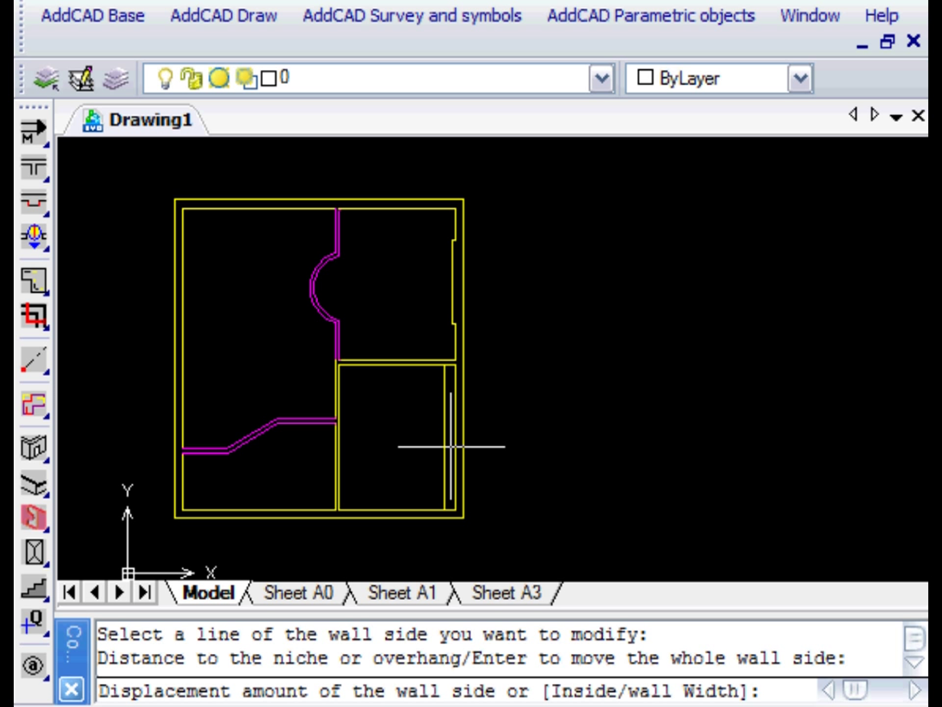
right_click(450, 446)
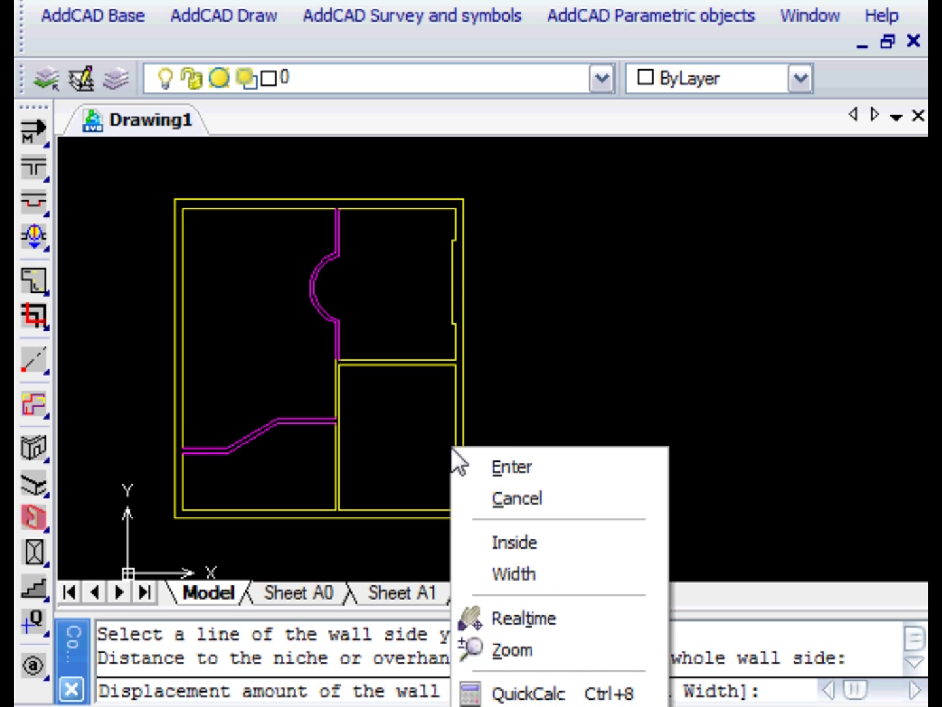
left_click(513, 571)
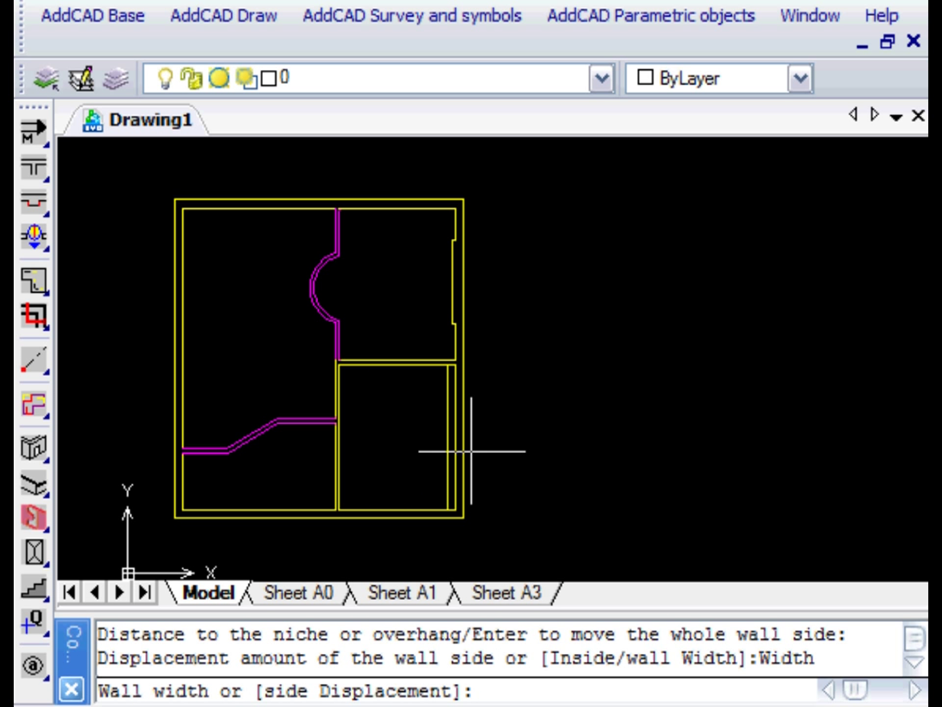
type(".4")
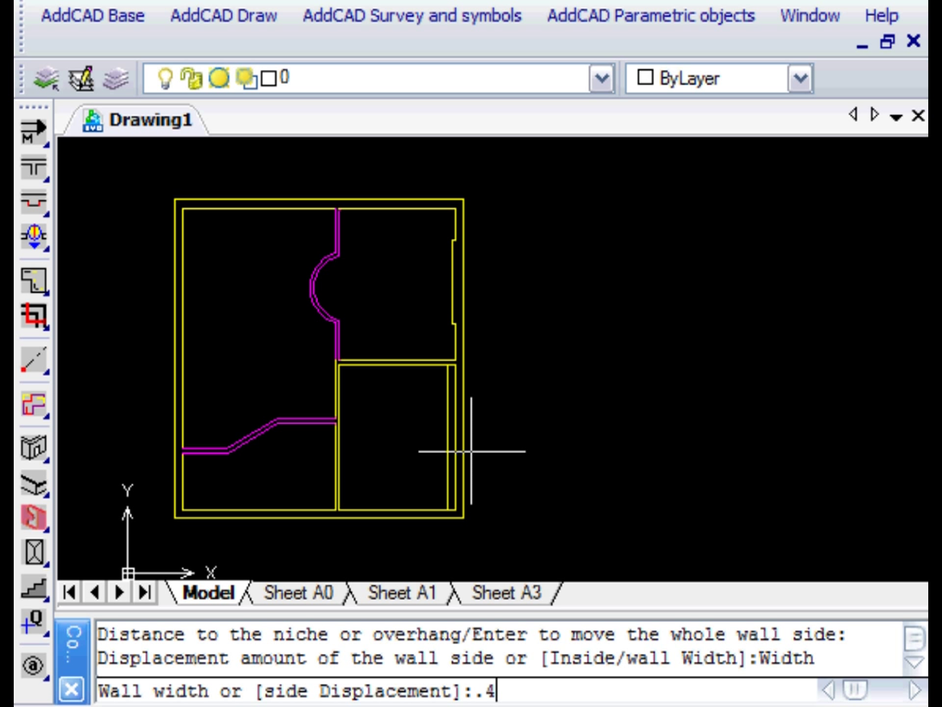
type("5")
key("Return")
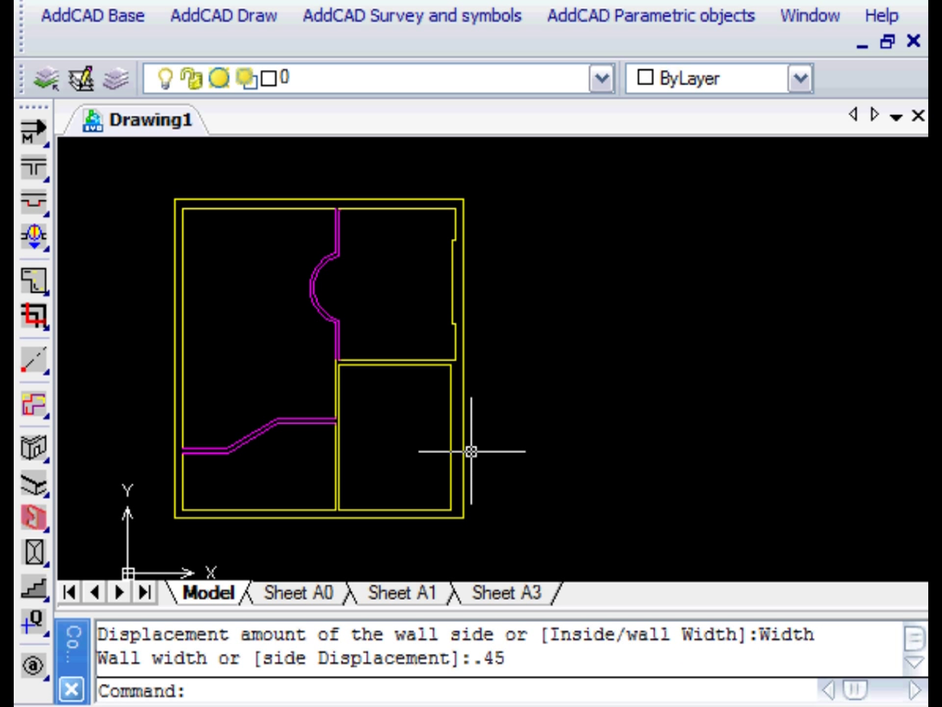